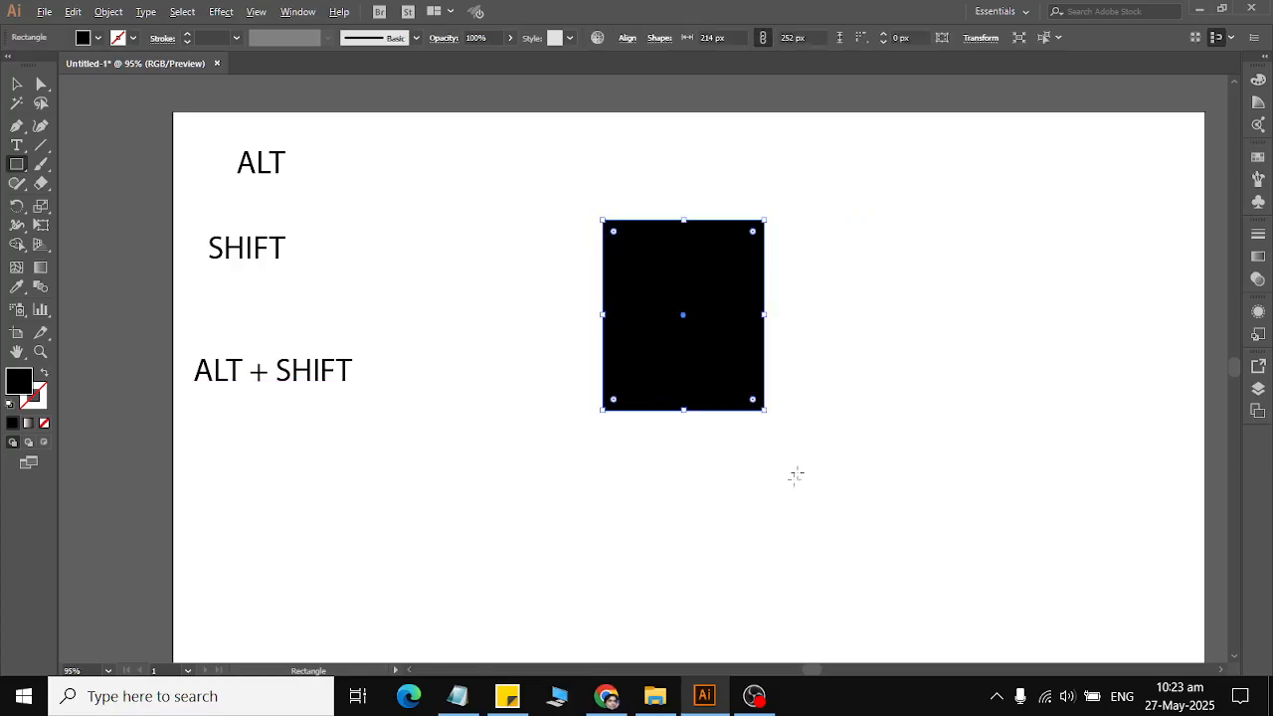
Step: Create a 200 by 100 px rectangle in the empty area beside the large black rectangle
click(889, 225)
drag(639, 286, 847, 126)
key(BackSpace)
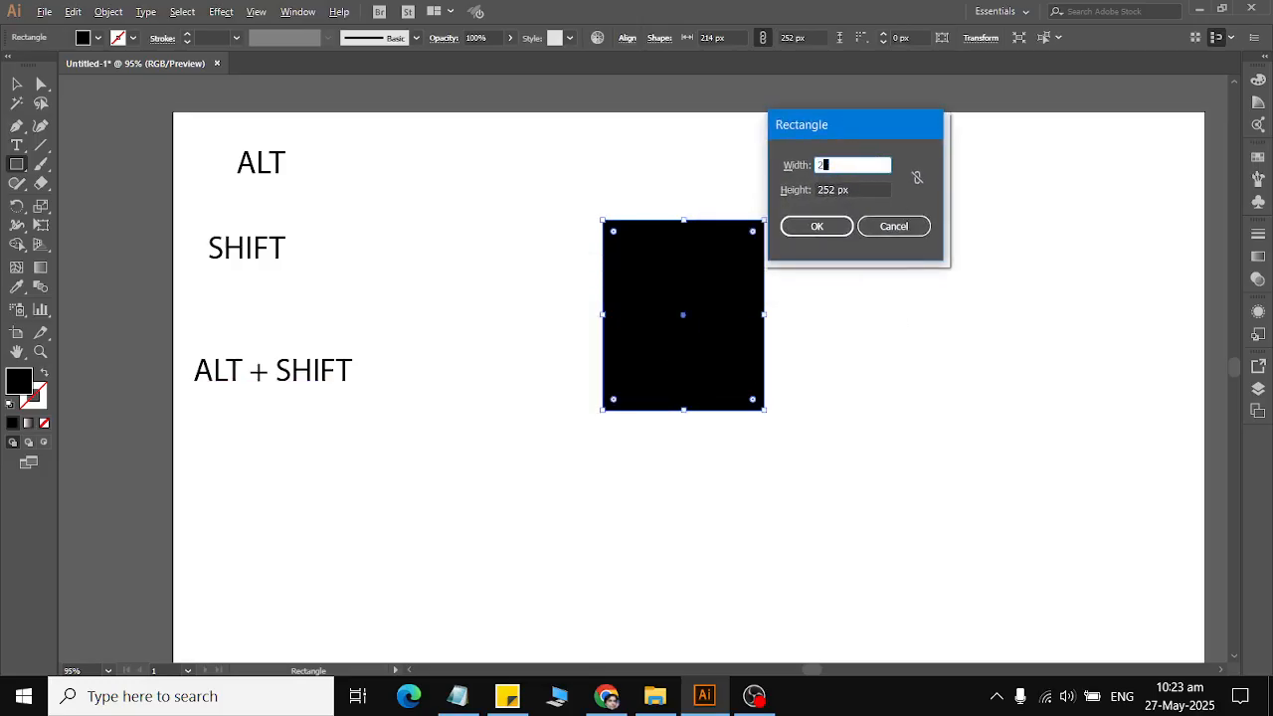
text(200 px)
key(Tab)
text(100)
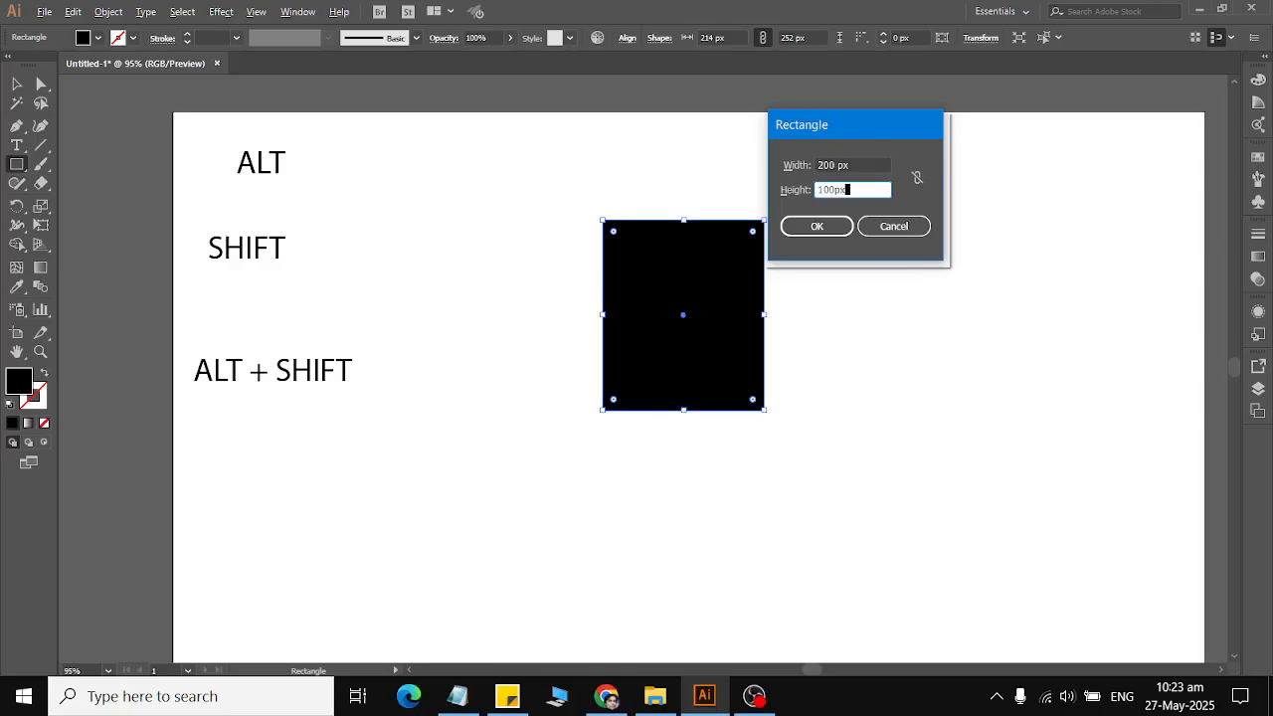
key(Return)
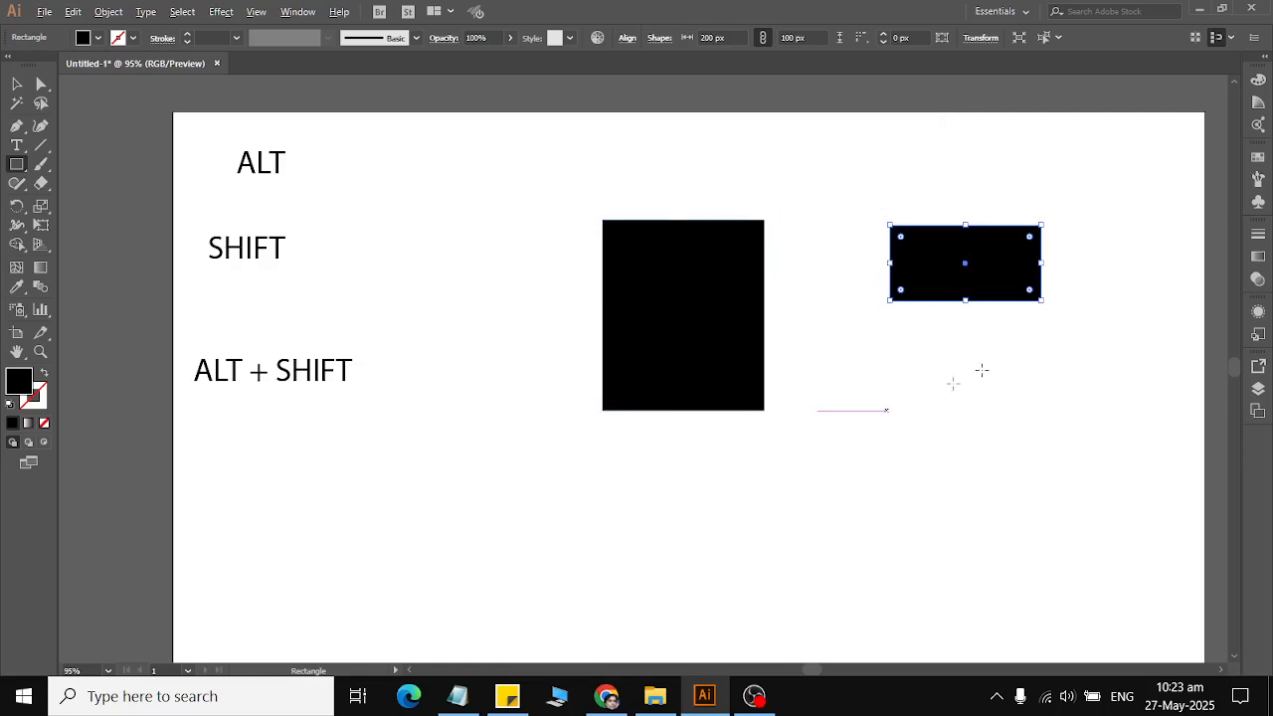
Step: Create a second rectangle of 200 by 75 px below the 200 by 100 px one
click(933, 370)
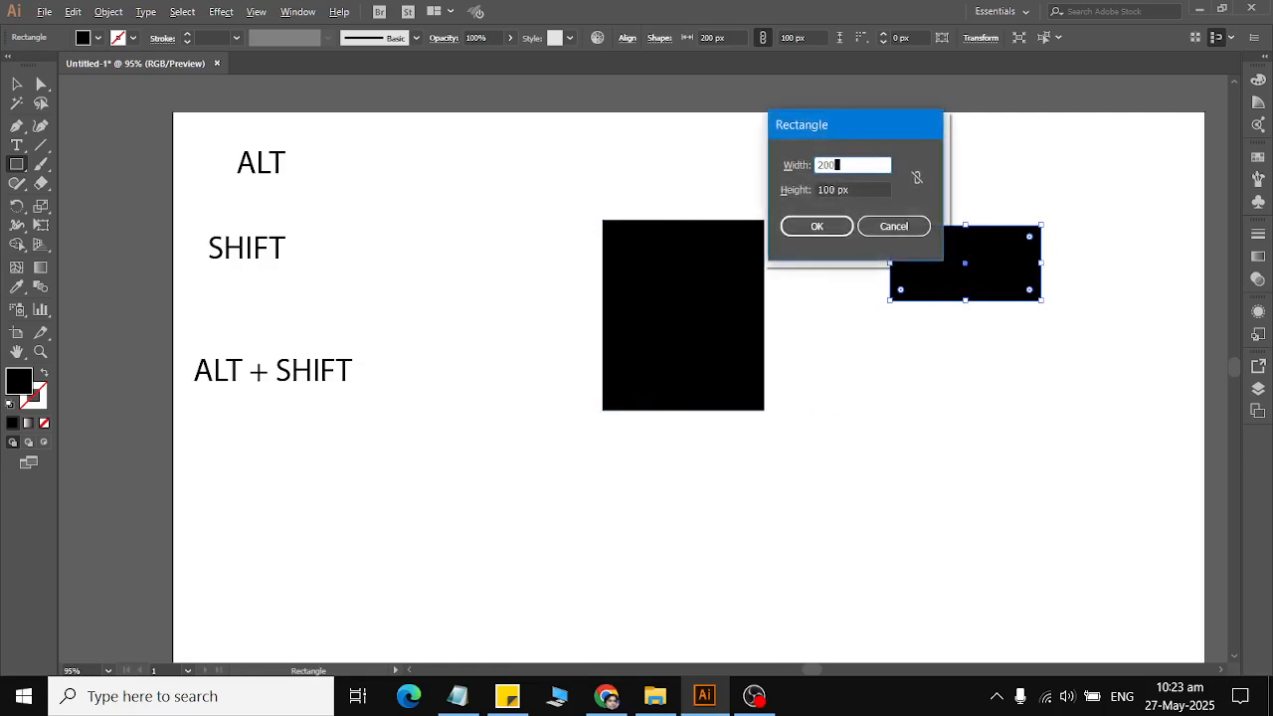
key(Tab)
key(Return)
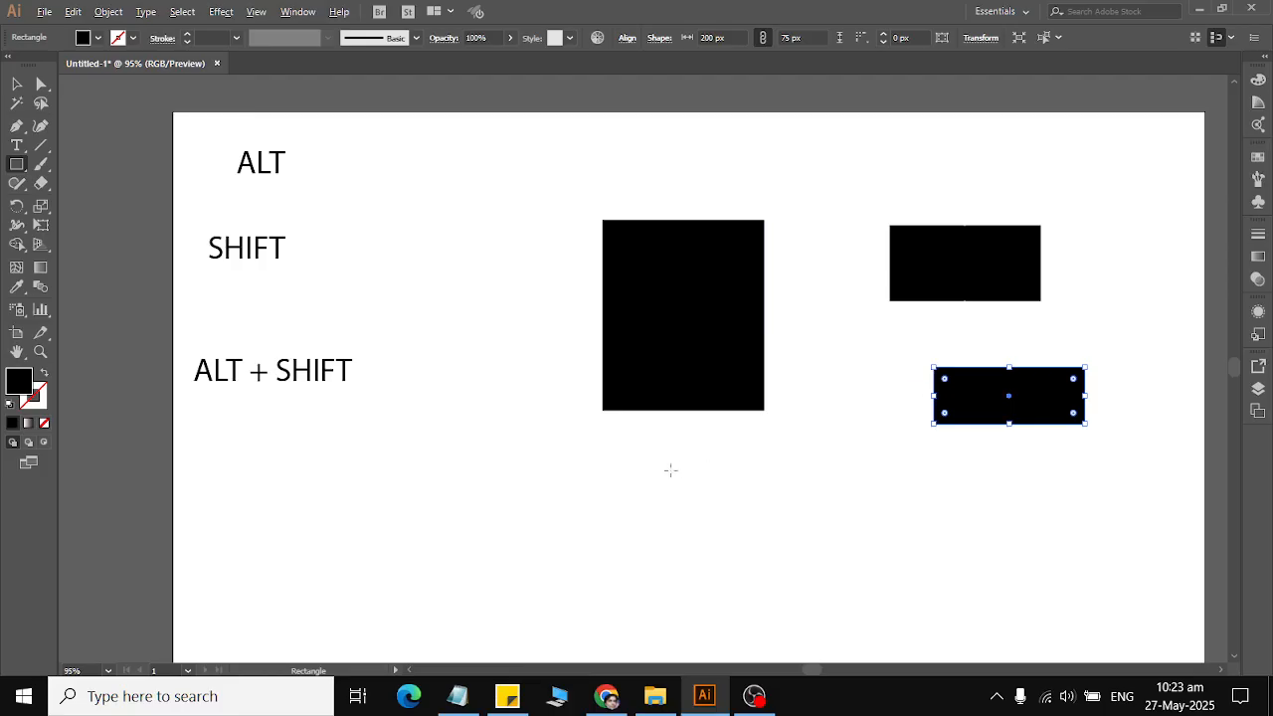
Step: Draw a square about 152 px wide and a circle about 161 px in diameter below the rectangles
drag(671, 470, 982, 607)
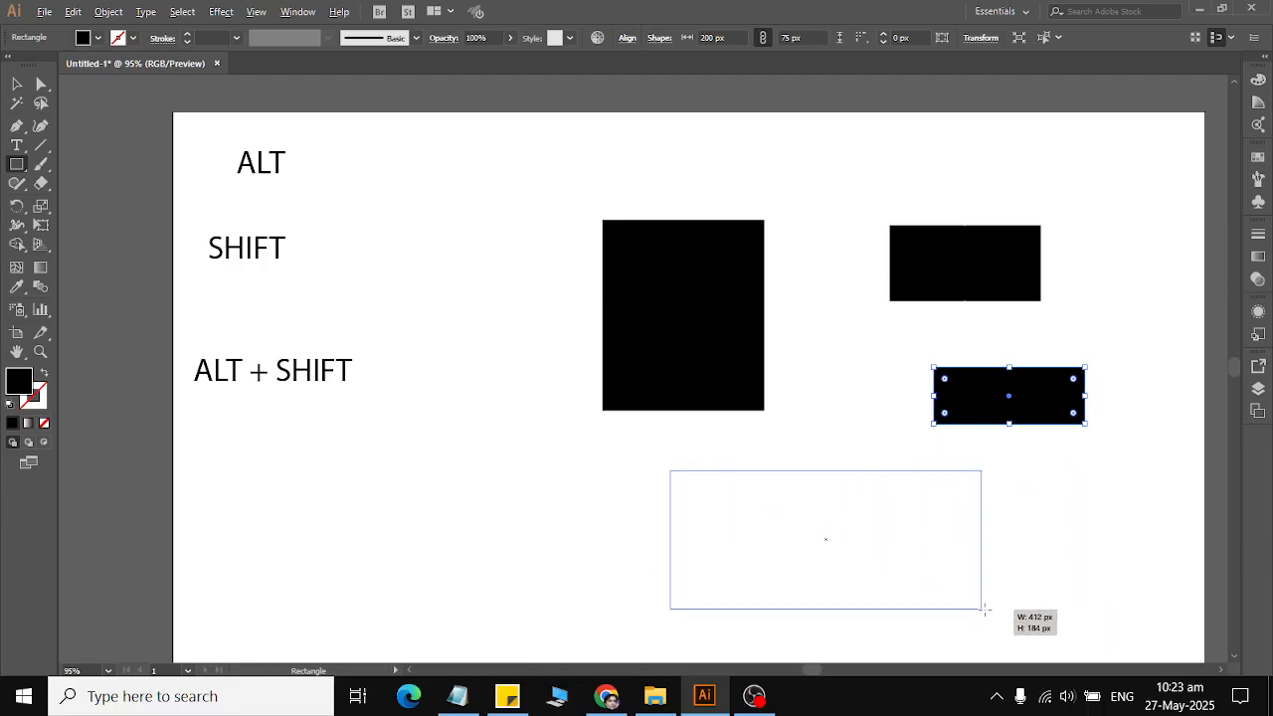
drag(984, 608, 785, 327)
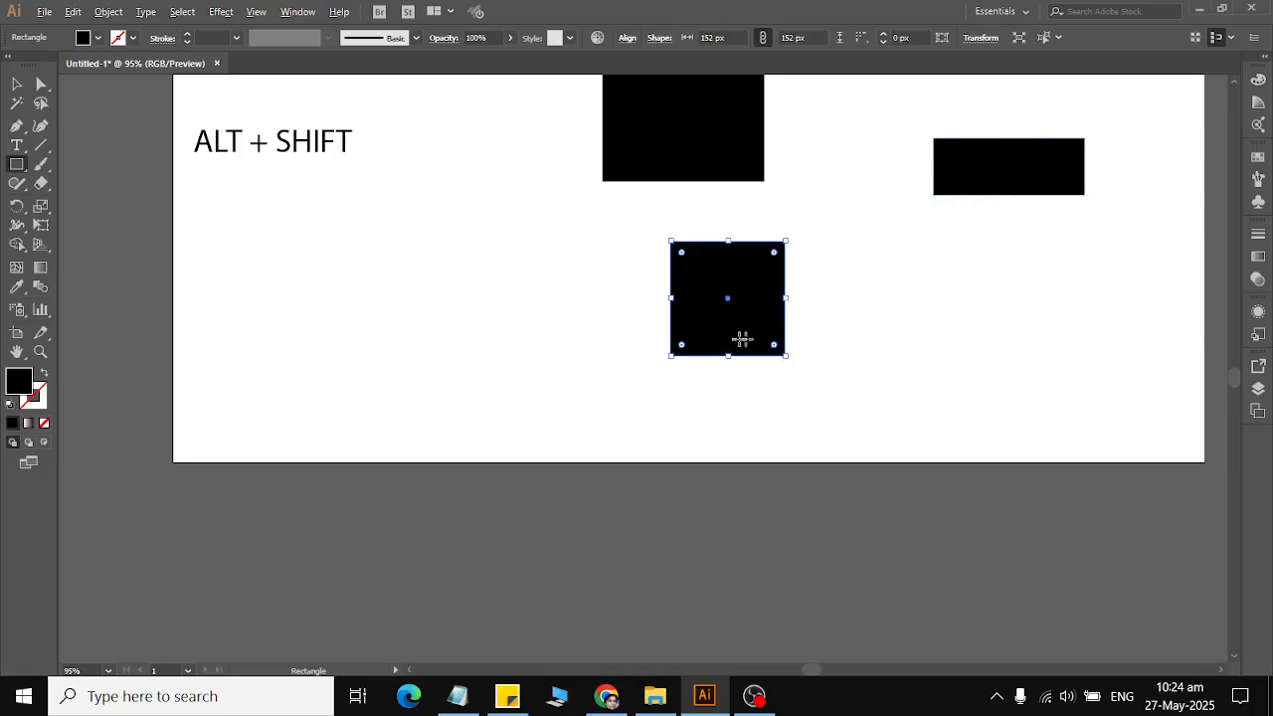
drag(17, 166, 69, 202)
drag(922, 298, 1045, 419)
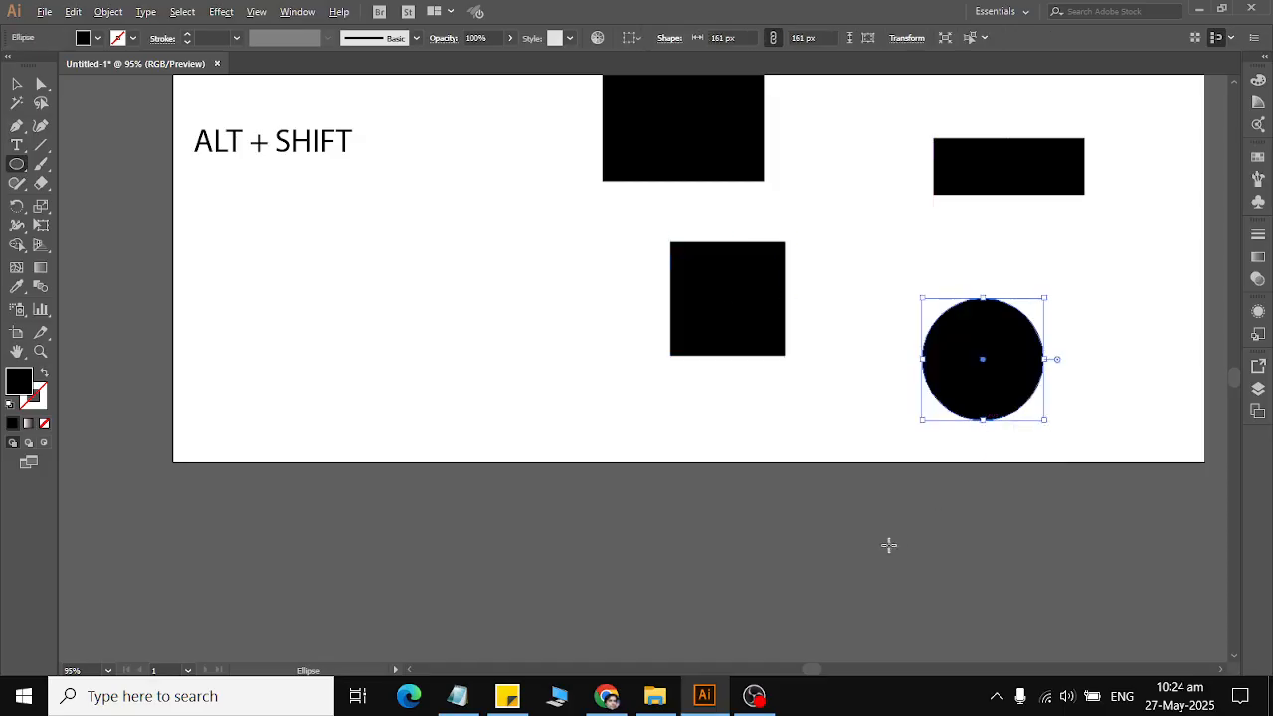
Step: Create a circle with exact dimensions of 300 by 300 px and delete it
click(407, 380)
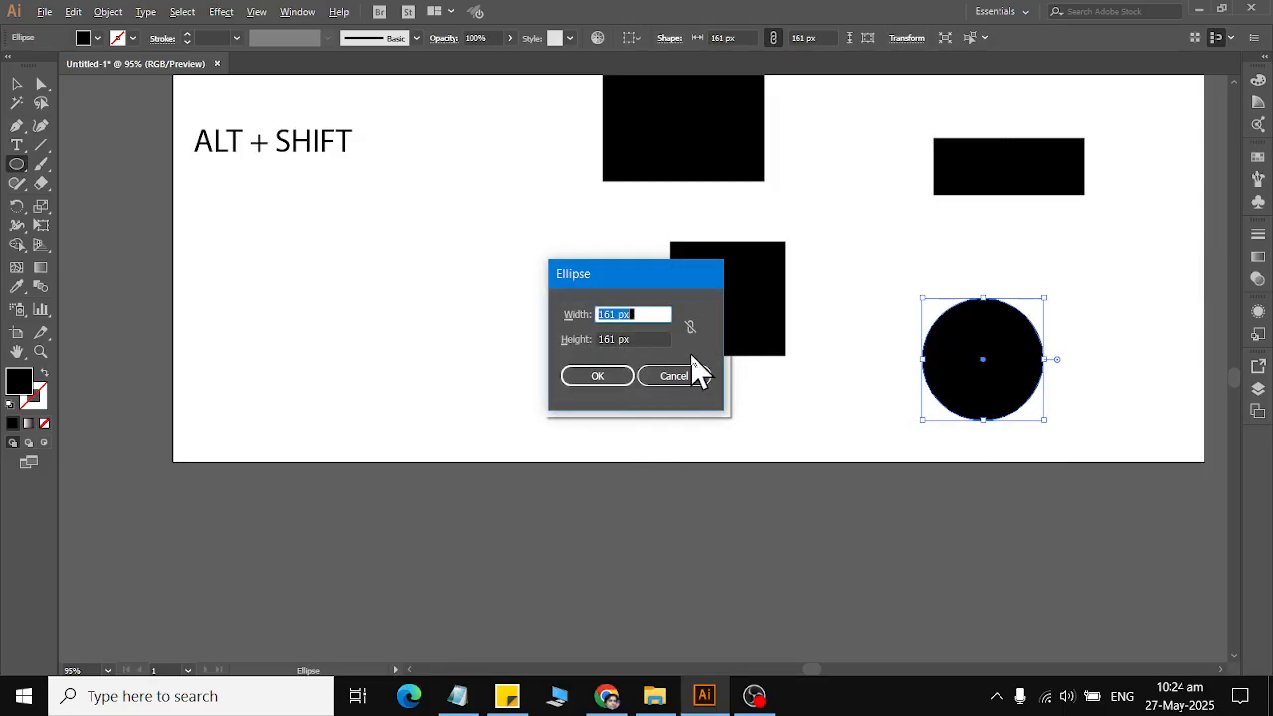
text(300)
key(Tab)
text(300)
key(Return)
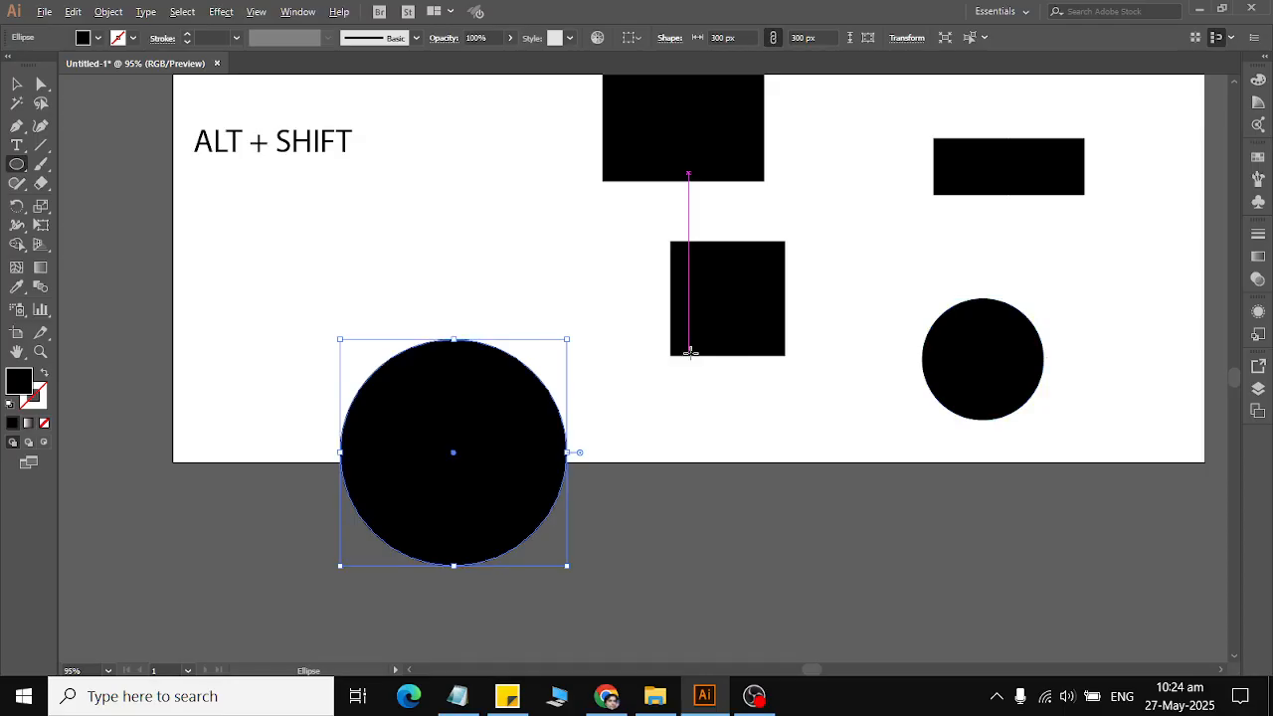
key(Delete)
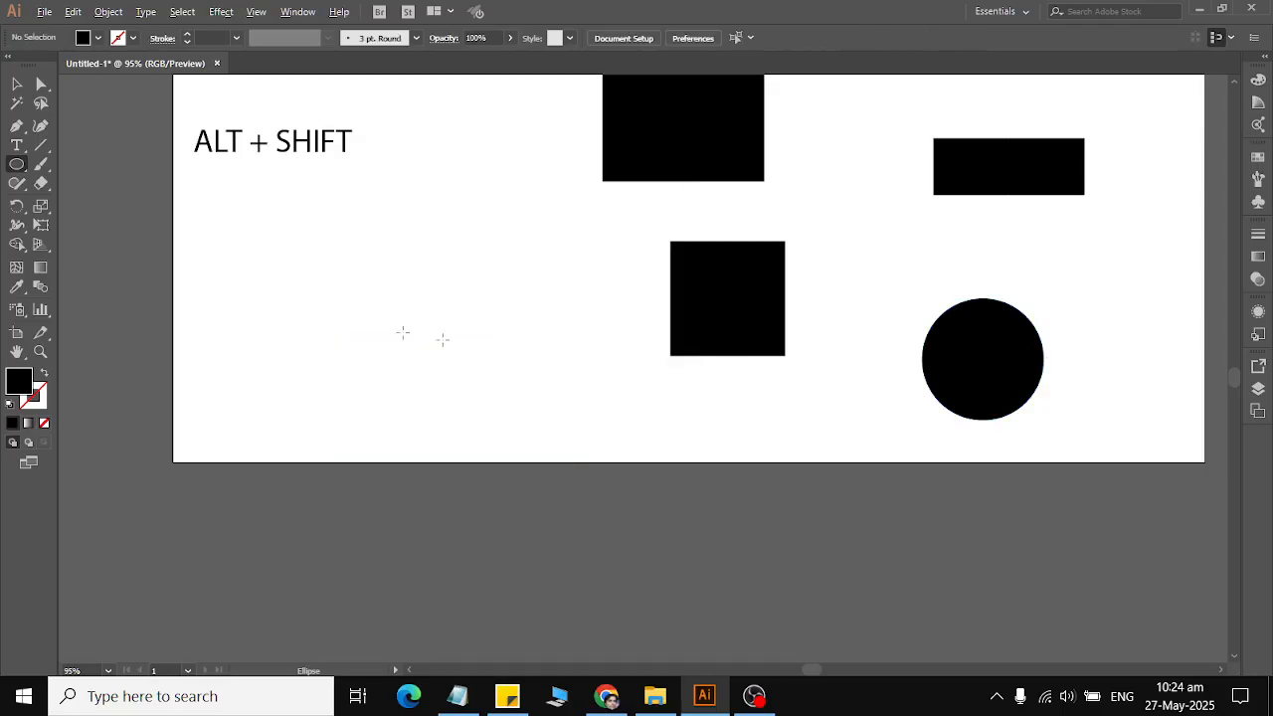
Step: Shift the circle slightly and place three copies of it below the ALT + SHIFT text
click(15, 86)
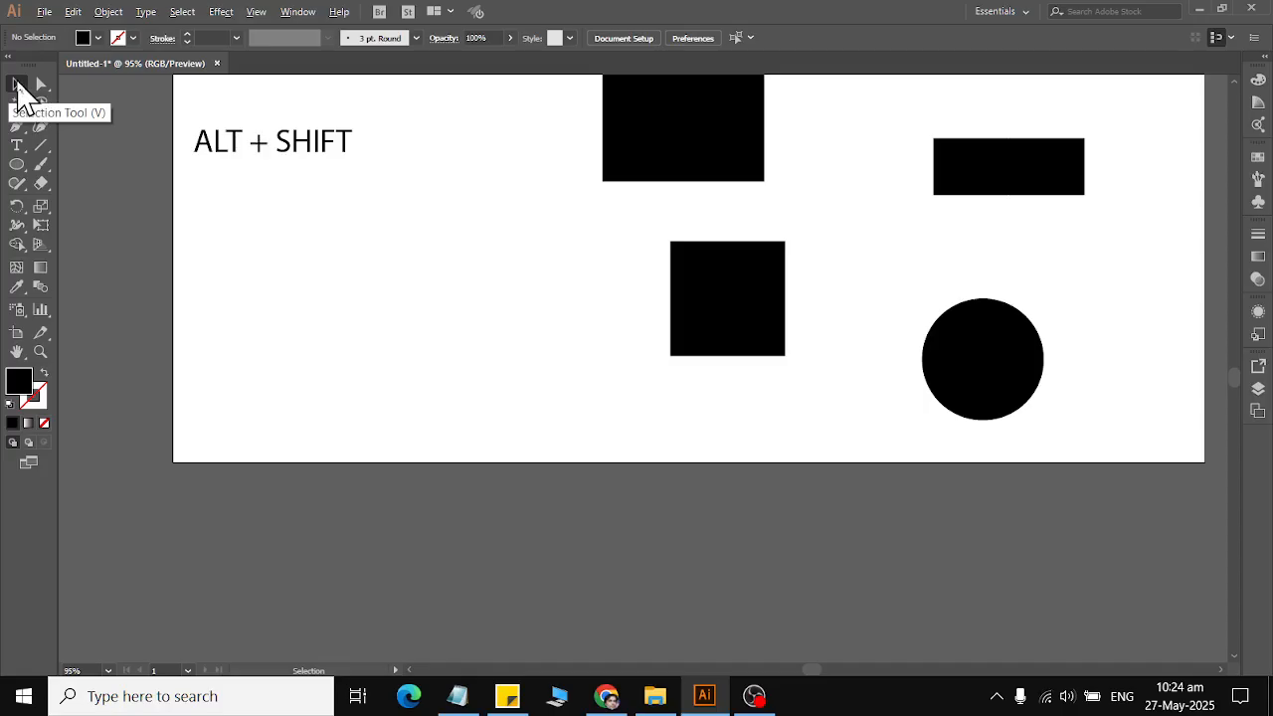
mouse_move(955, 388)
mouse_down()
mouse_move(911, 318)
mouse_move(261, 327)
mouse_move(936, 379)
mouse_up()
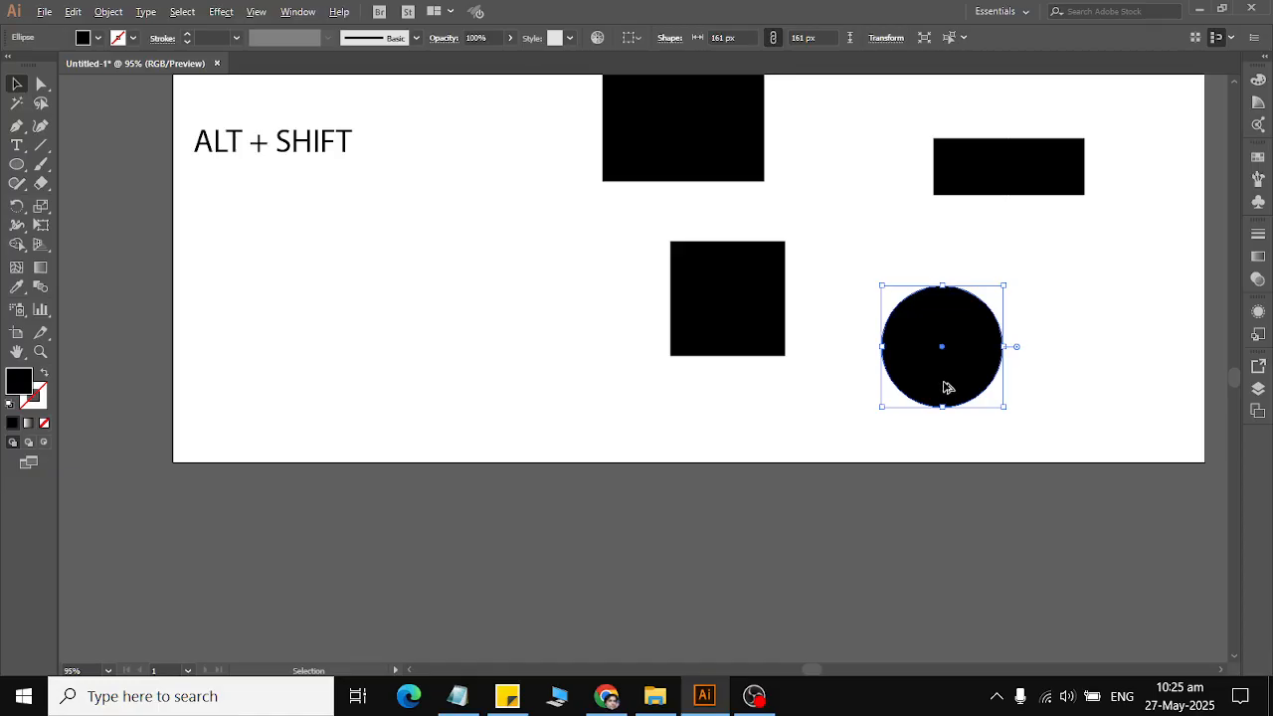
drag(945, 384, 358, 384)
drag(358, 384, 432, 256)
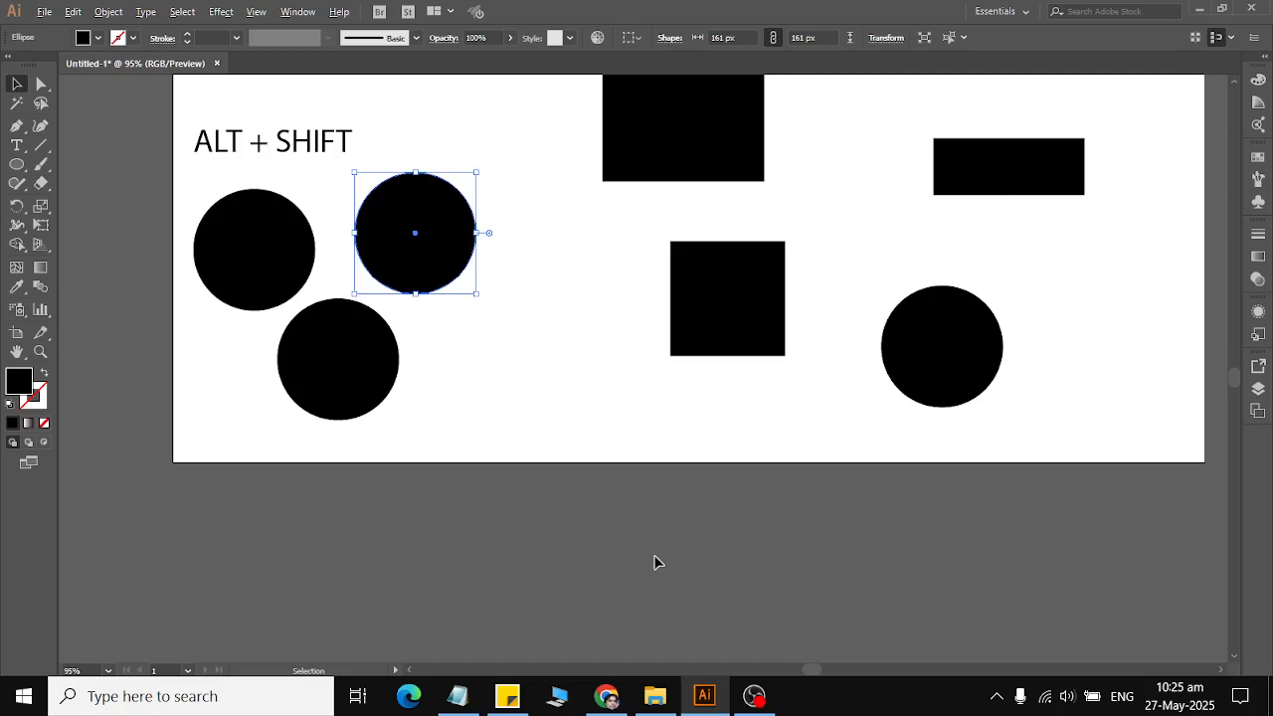
Step: Draw a hexagon about 98 px wide beside the SHIFT text and move the large rectangle down next to the square
scroll(767, 332, up, 4)
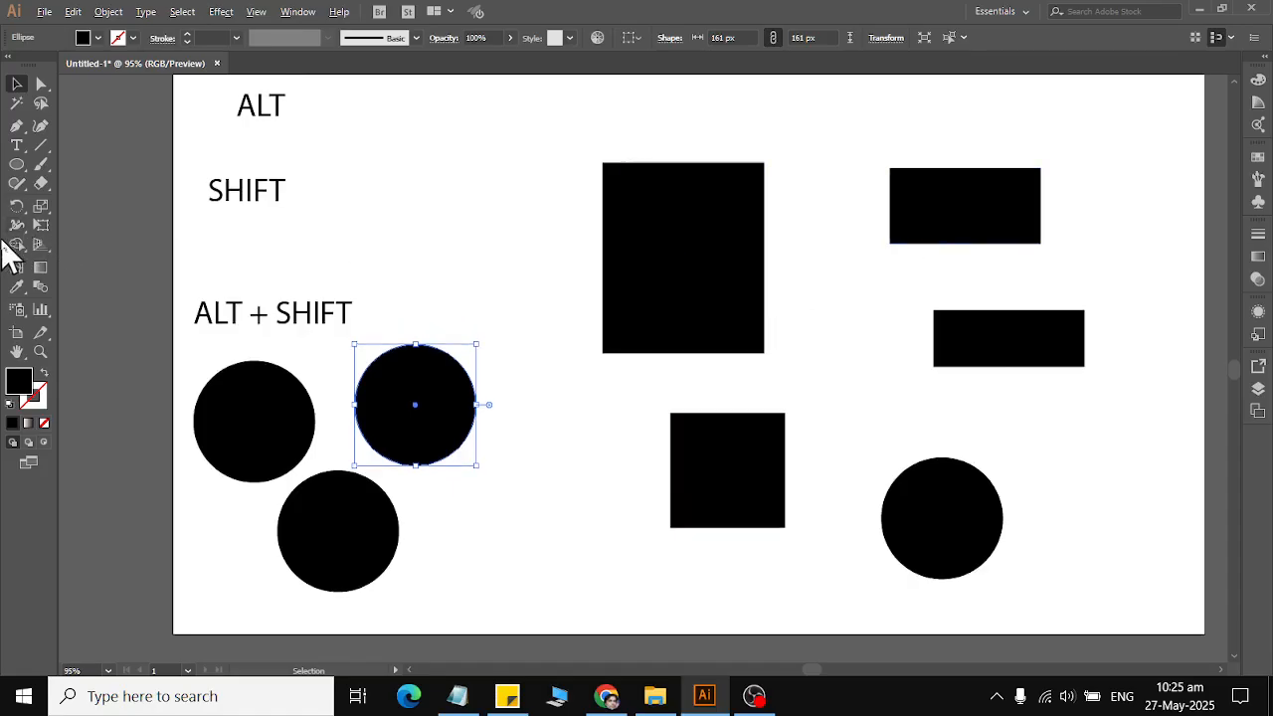
drag(19, 166, 47, 222)
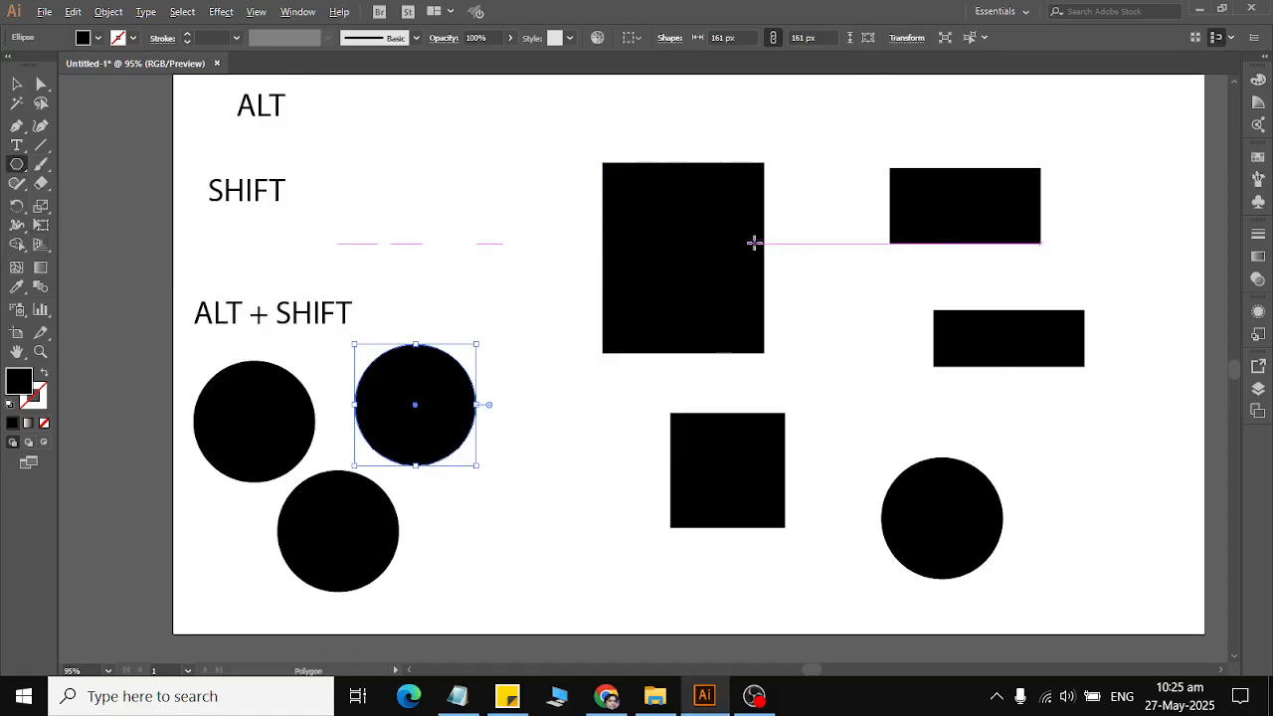
drag(443, 174, 483, 175)
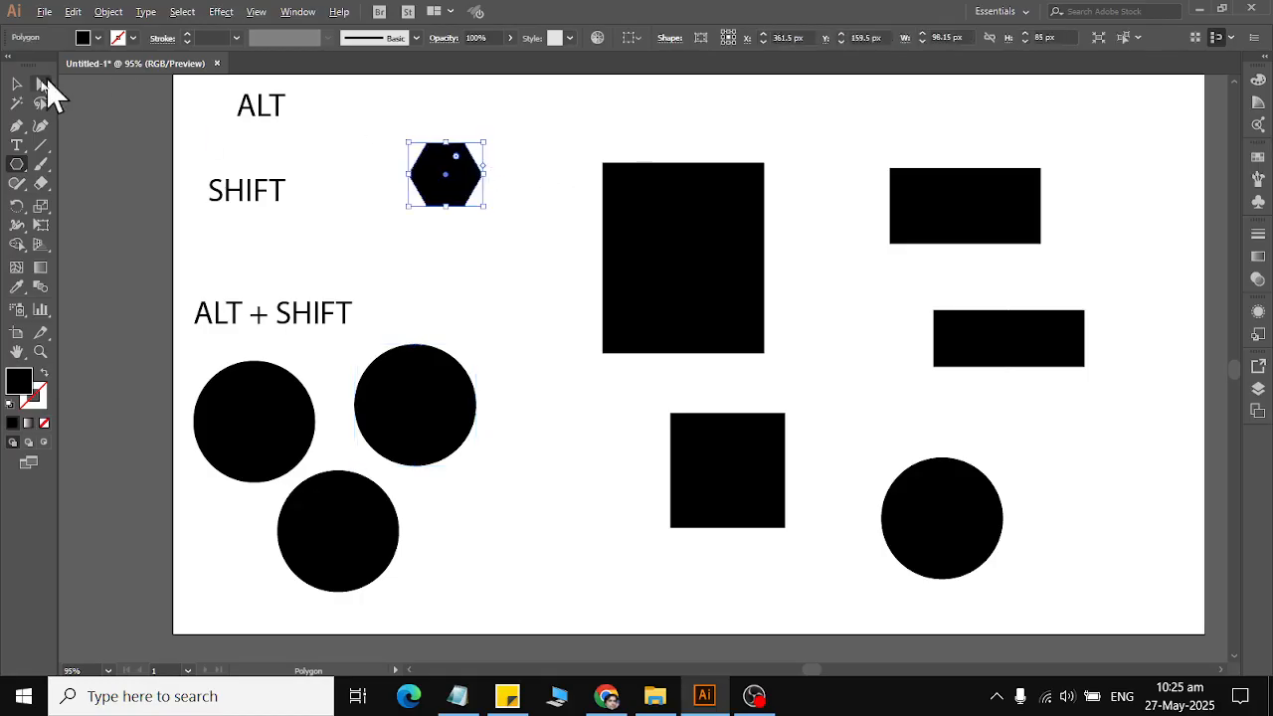
click(16, 84)
drag(691, 247, 574, 520)
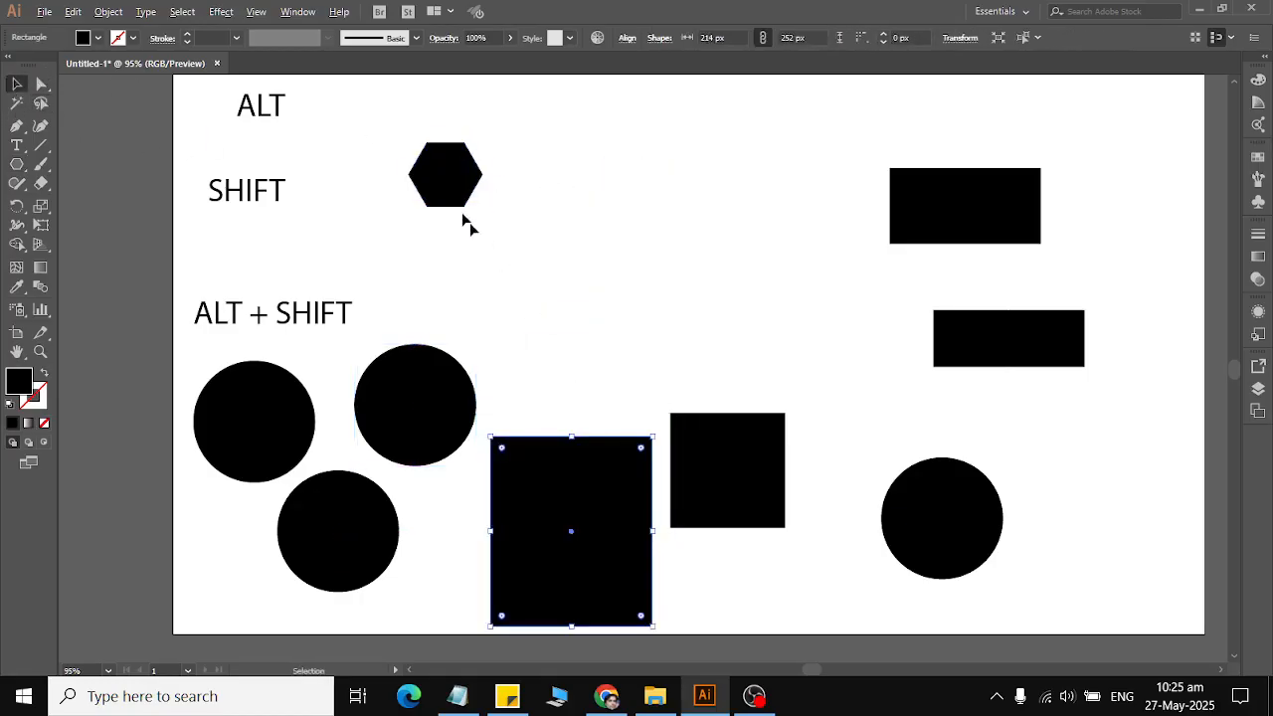
Step: Duplicate the hexagon horizontally and repeat the transformation eight times to form a row of ten hexagons
drag(449, 179, 525, 174)
key(alt+shift)
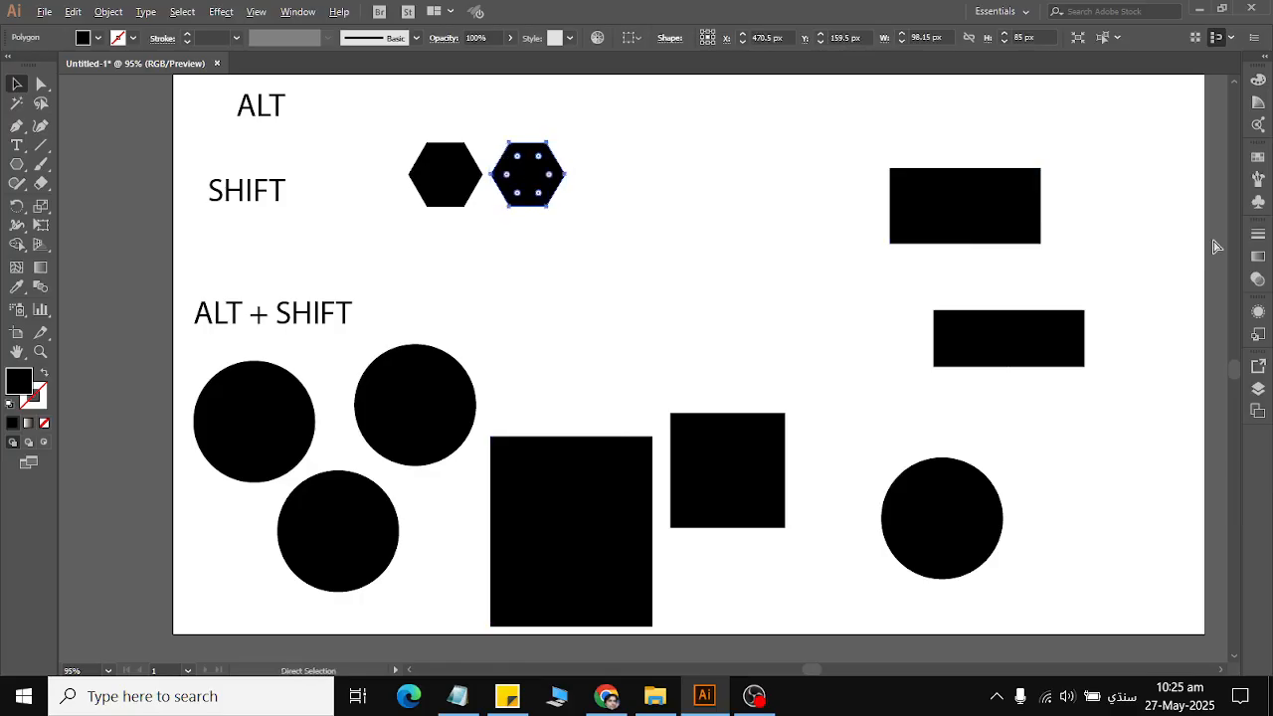
key(ctrl+d)
key(ctrl+d)
key(ctrl+d)
key(ctrl+d)
key(ctrl+d)
key(ctrl+d)
key(ctrl+d)
key(ctrl+d)
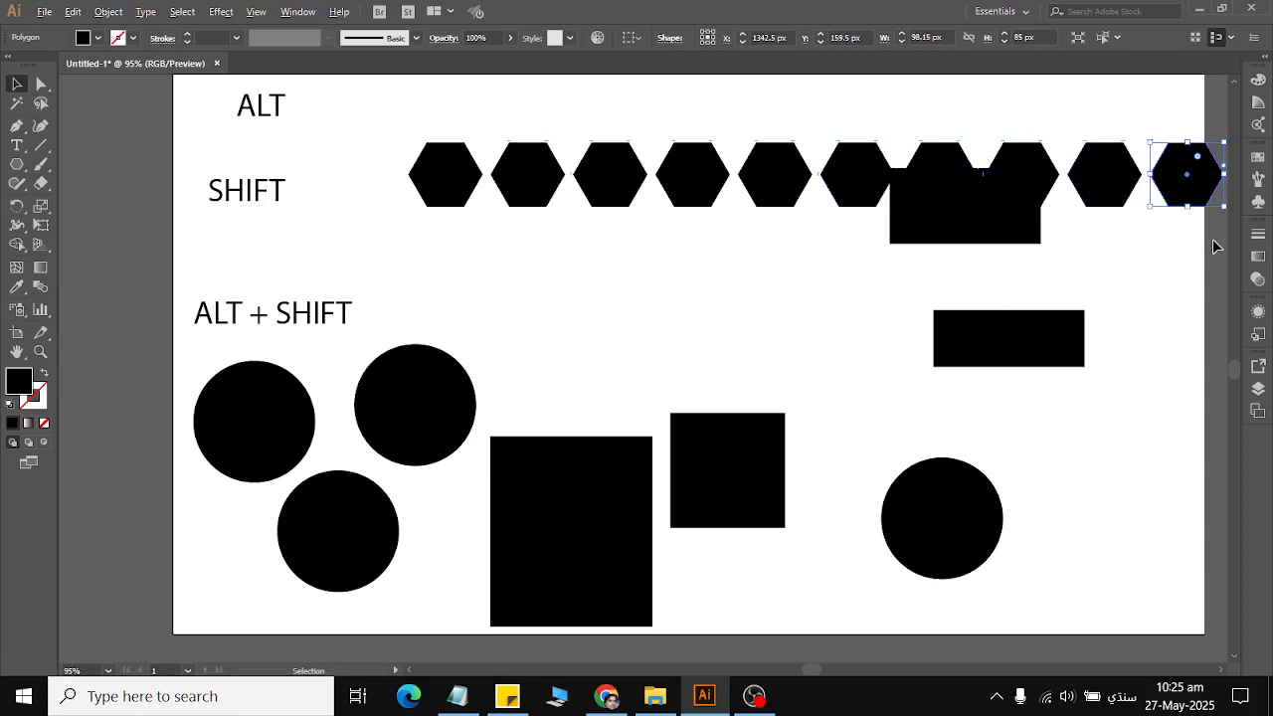
Step: Delete the three rectangles, the square and the circle beside it, keeping the hexagons and the other three circles
drag(1154, 329, 659, 624)
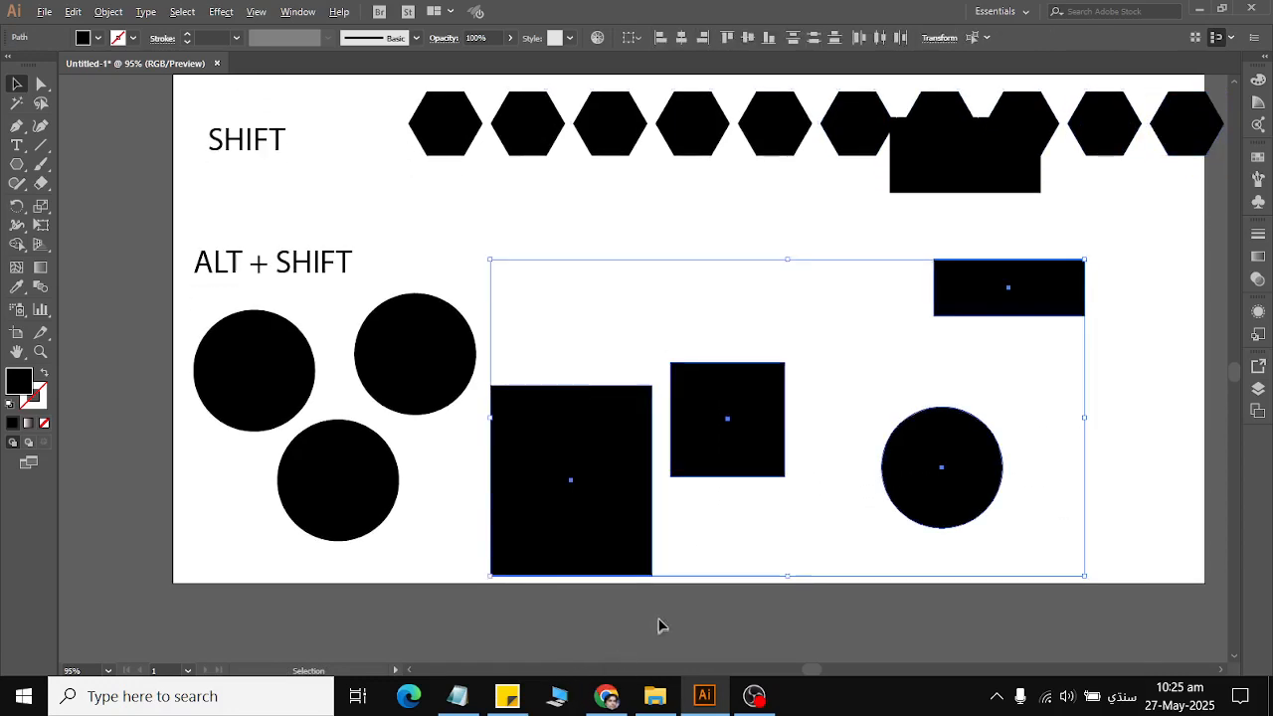
key(Delete)
drag(975, 190, 695, 532)
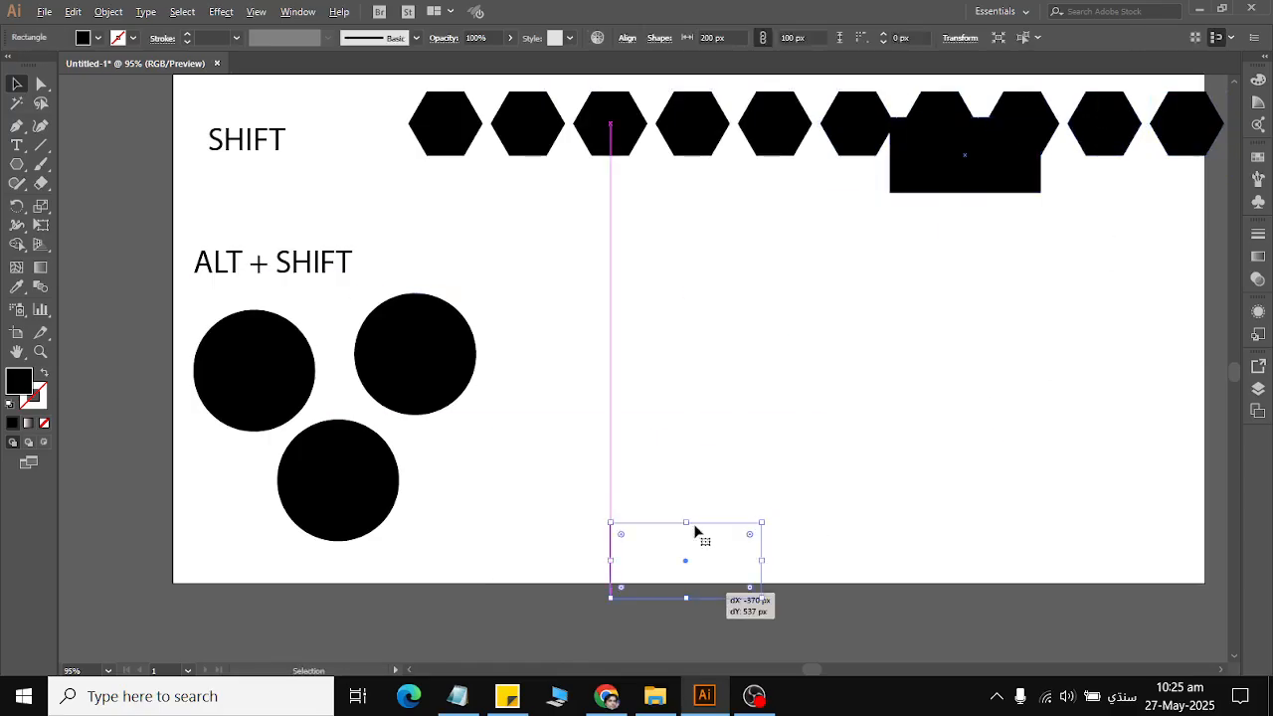
key(Delete)
Step: Copy the row of ten hexagons below itself with a half-hexagon offset, and copy that row below, offset the opposite way
drag(353, 92, 1207, 223)
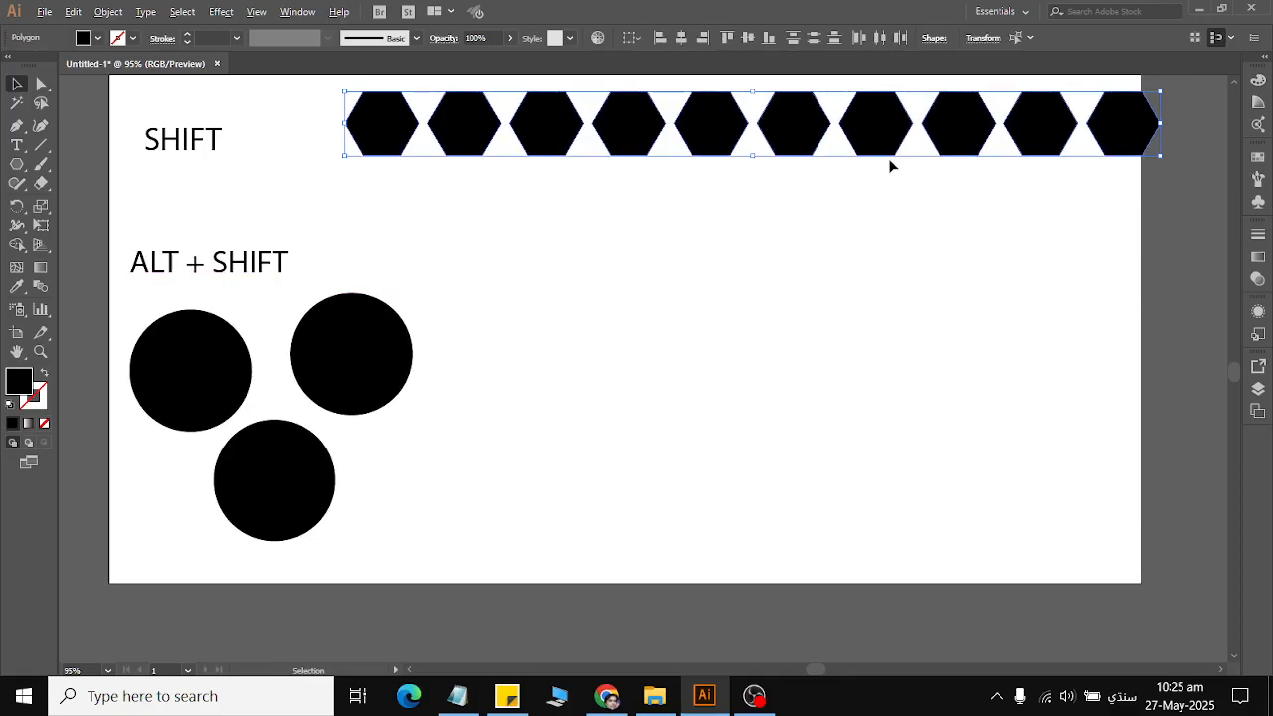
drag(863, 136, 903, 205)
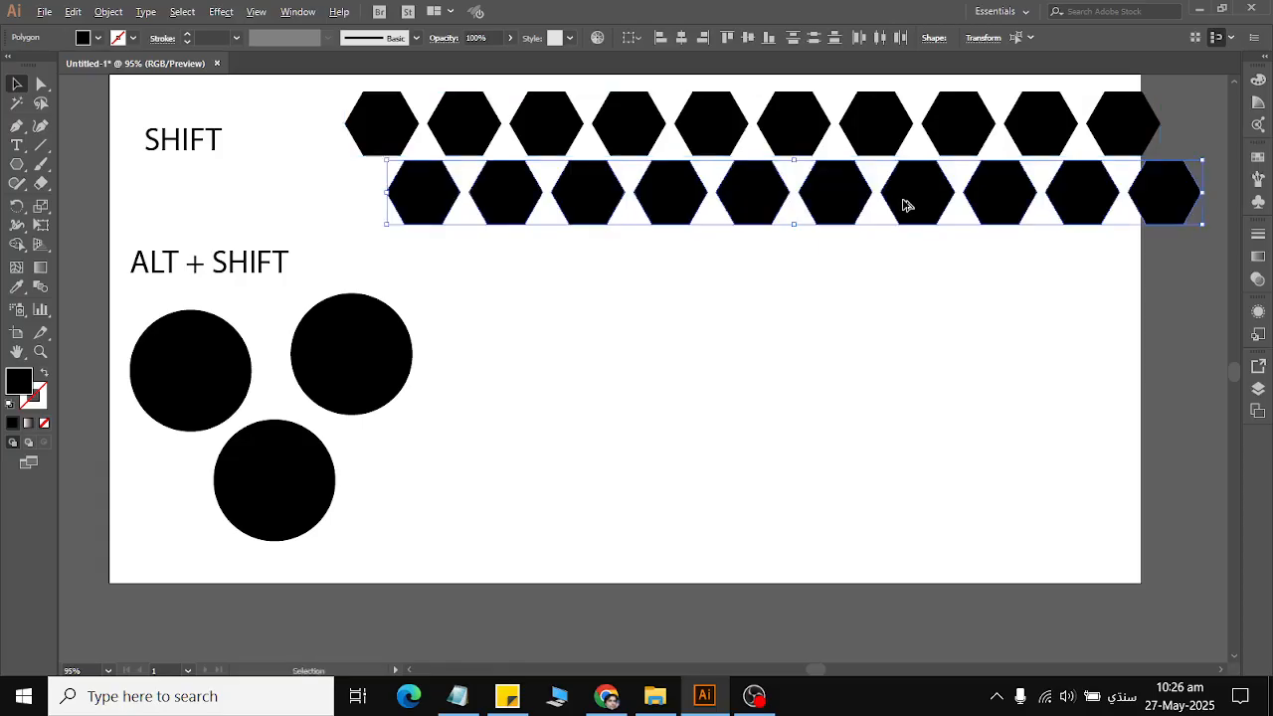
click(1031, 301)
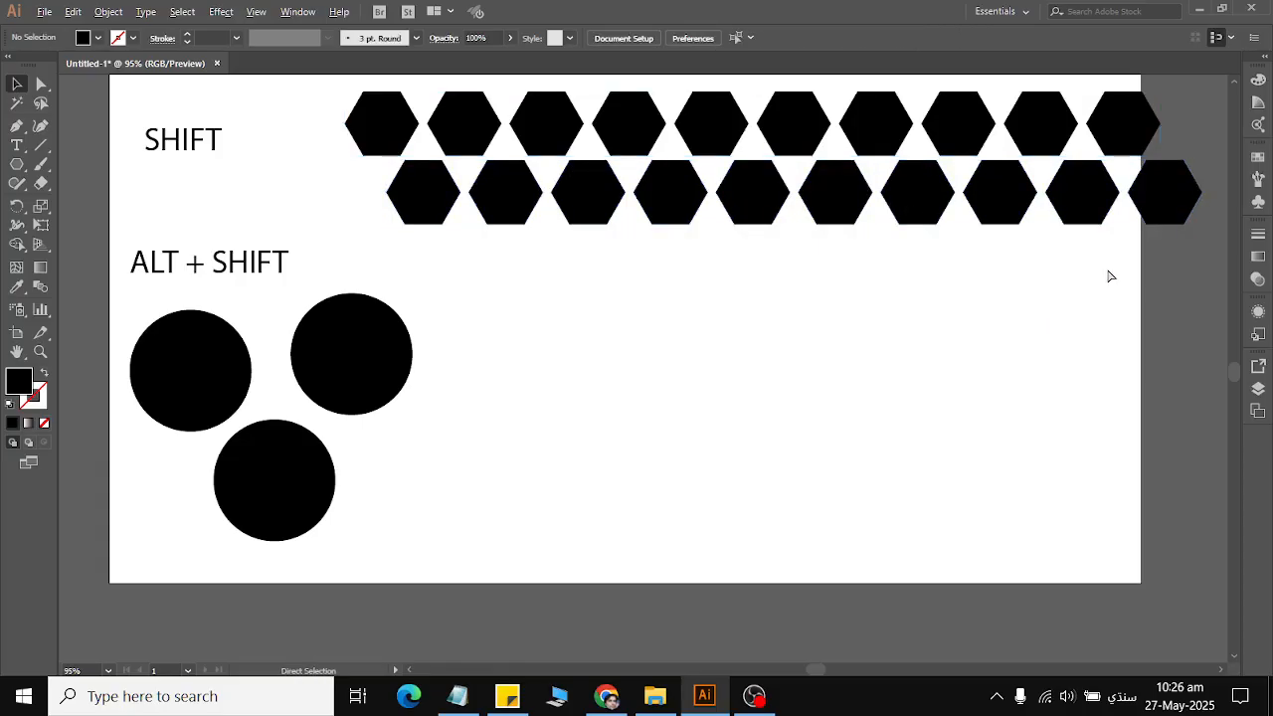
drag(1198, 261, 388, 278)
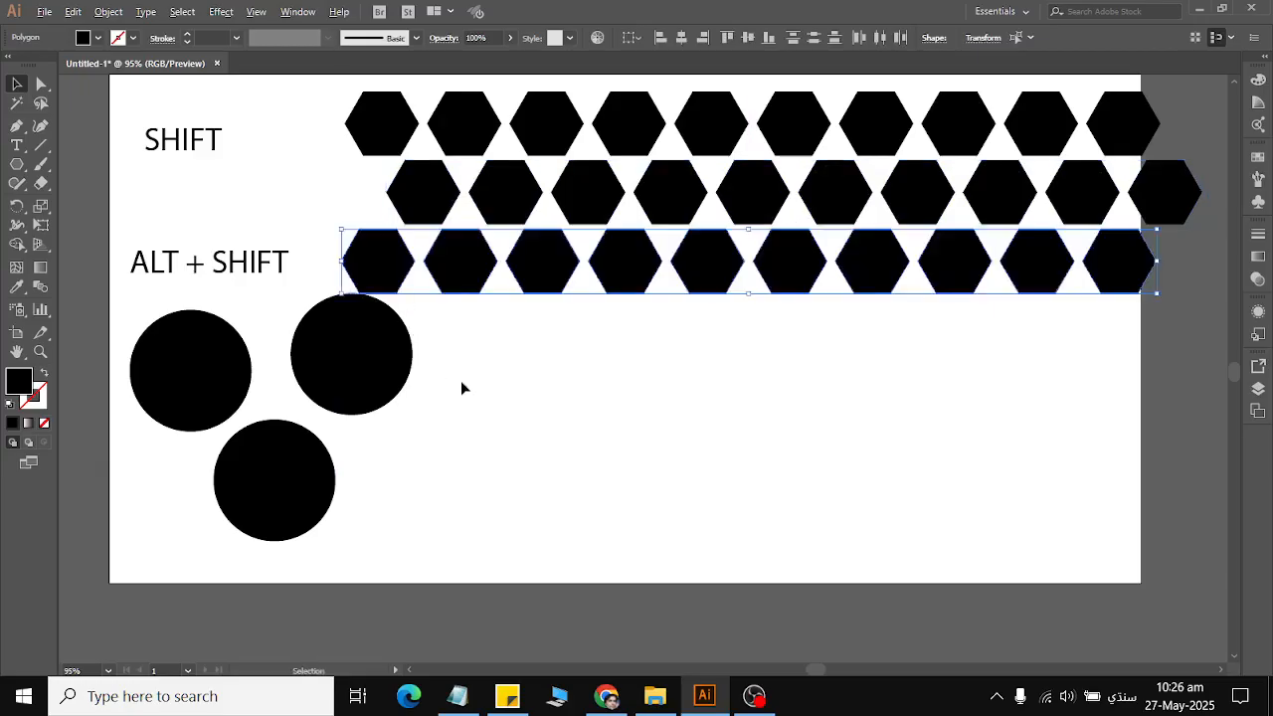
Step: Repeat the last row duplication four times to extend the hexagon pattern down the artboard
key(a)
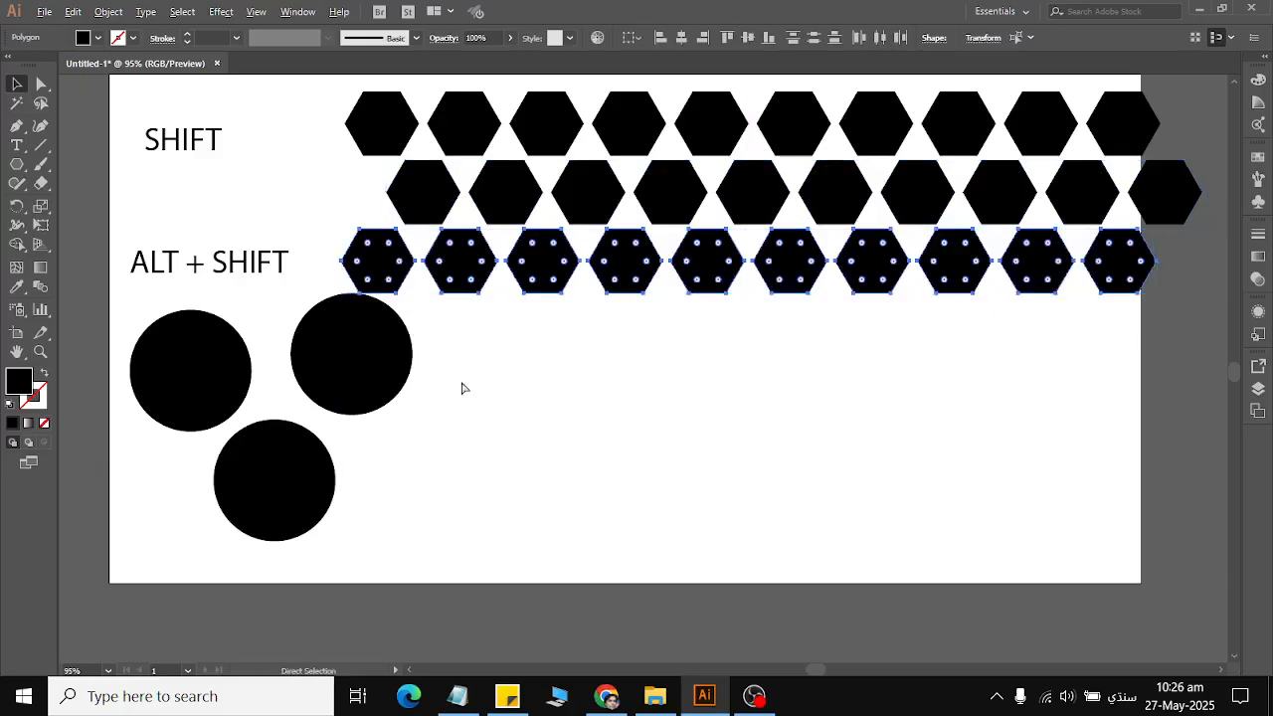
key(ctrl+d)
key(ctrl+d)
key(ctrl+d)
key(ctrl+d)
key(v)
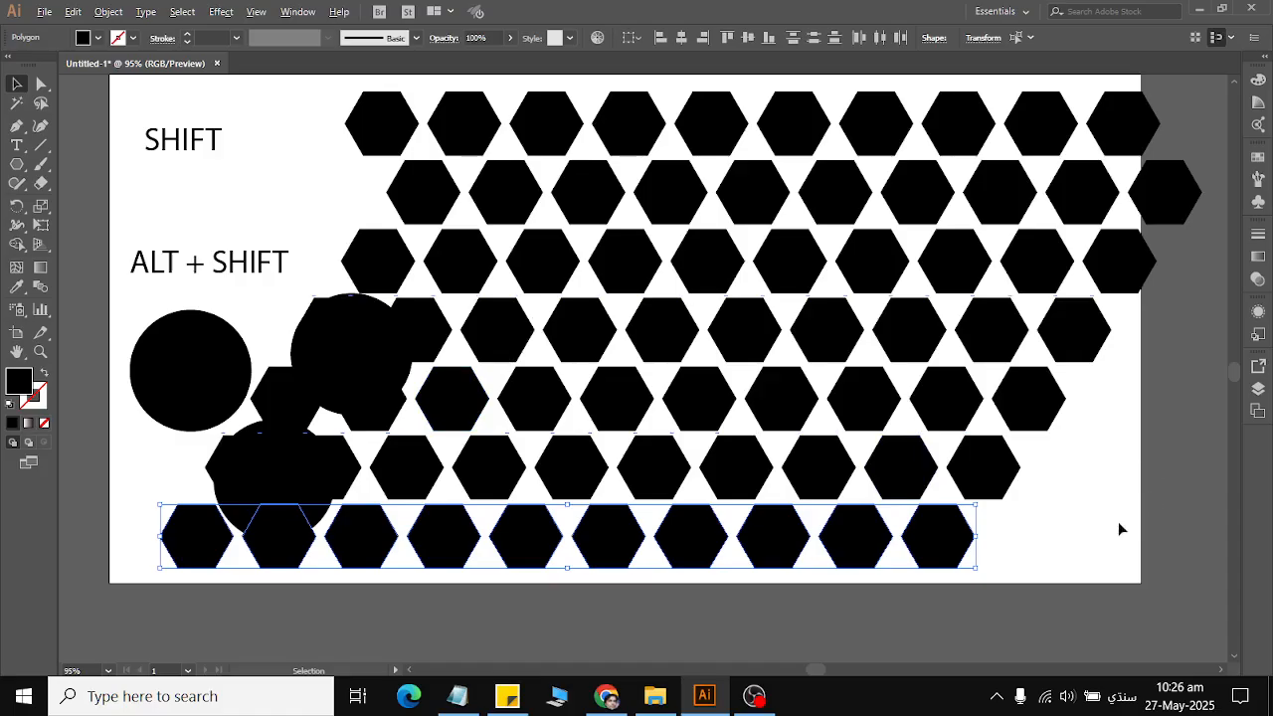
Step: Delete the hexagons at the ends of the upper rows along the artboard's right edge
drag(1117, 132, 1075, 68)
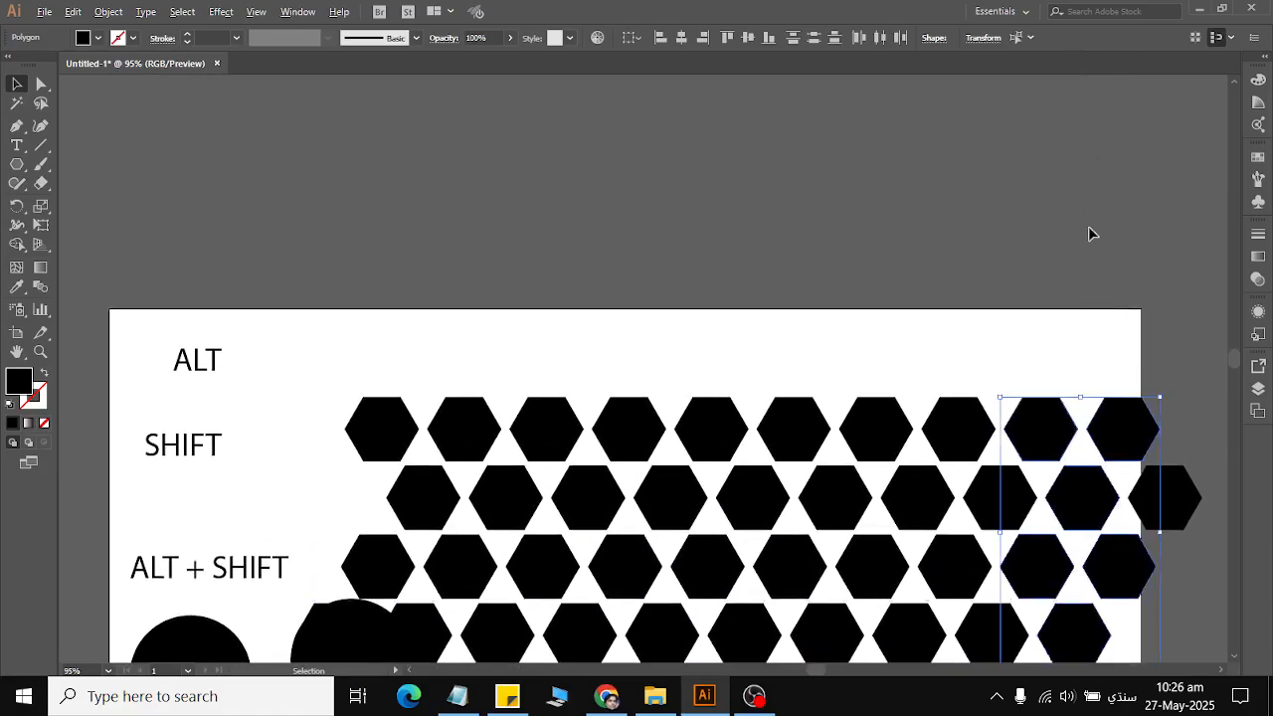
click(1088, 244)
scroll(1067, 246, down, 3)
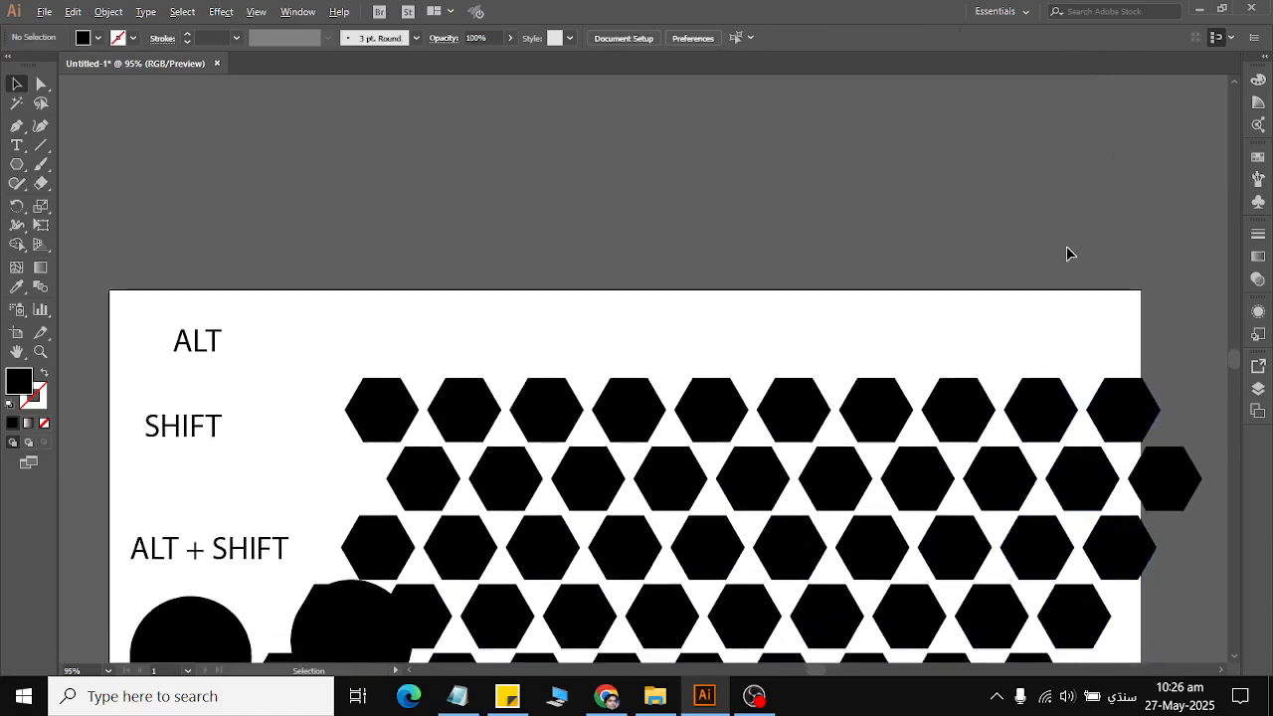
scroll(1067, 246, down, 3)
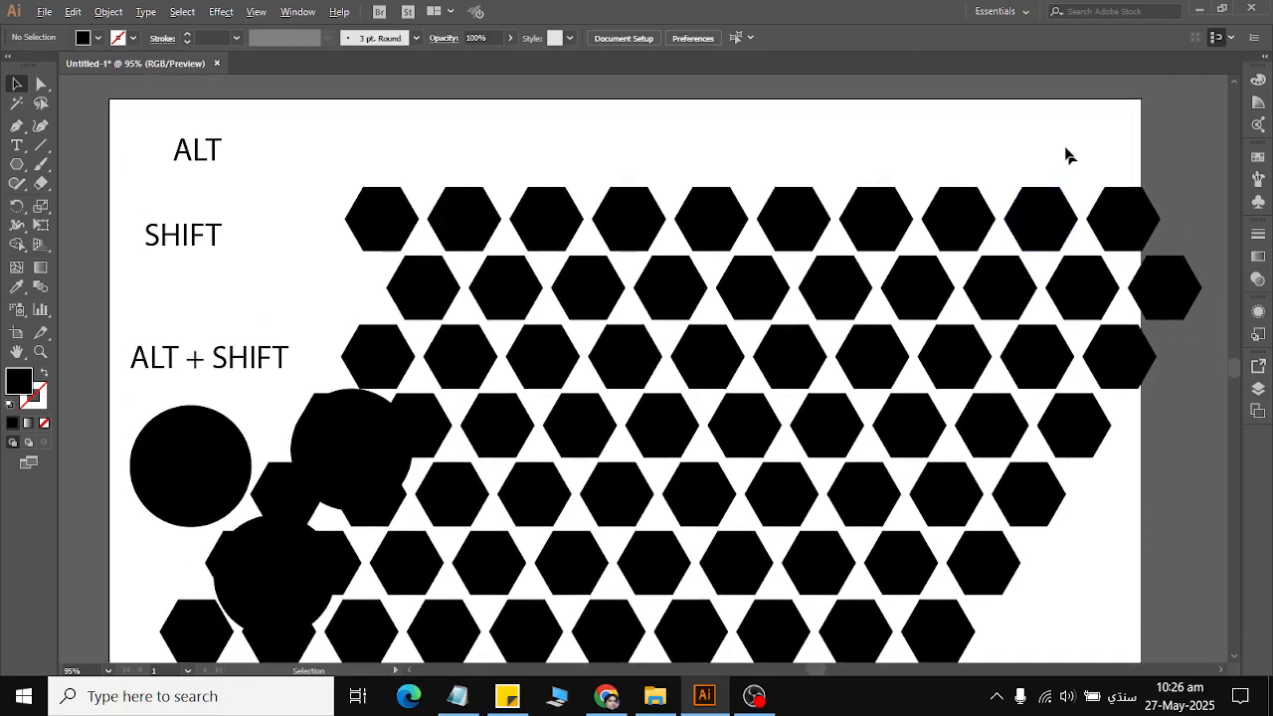
drag(1030, 117, 1265, 587)
key(Delete)
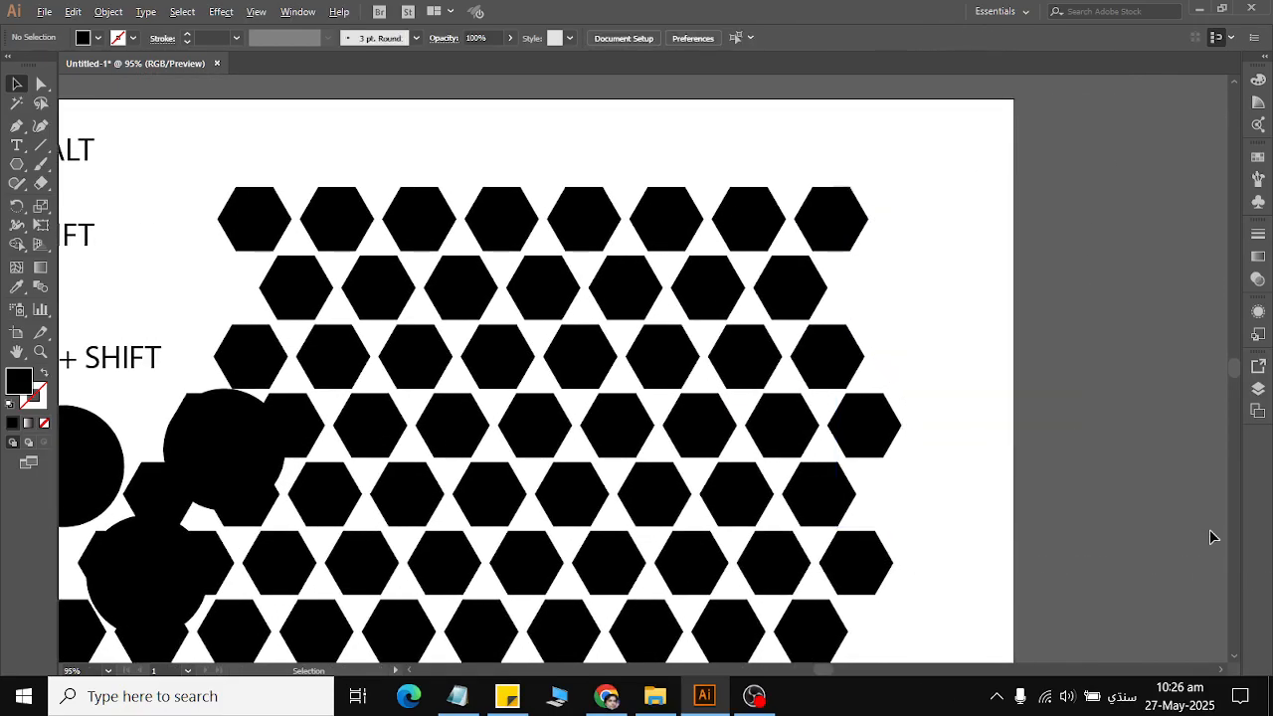
Step: Delete most of the remaining hexagon pattern together with the circle overlapping its upper rows, clearing the artboard's right side
scroll(895, 454, down, 3)
scroll(548, 455, up, 3)
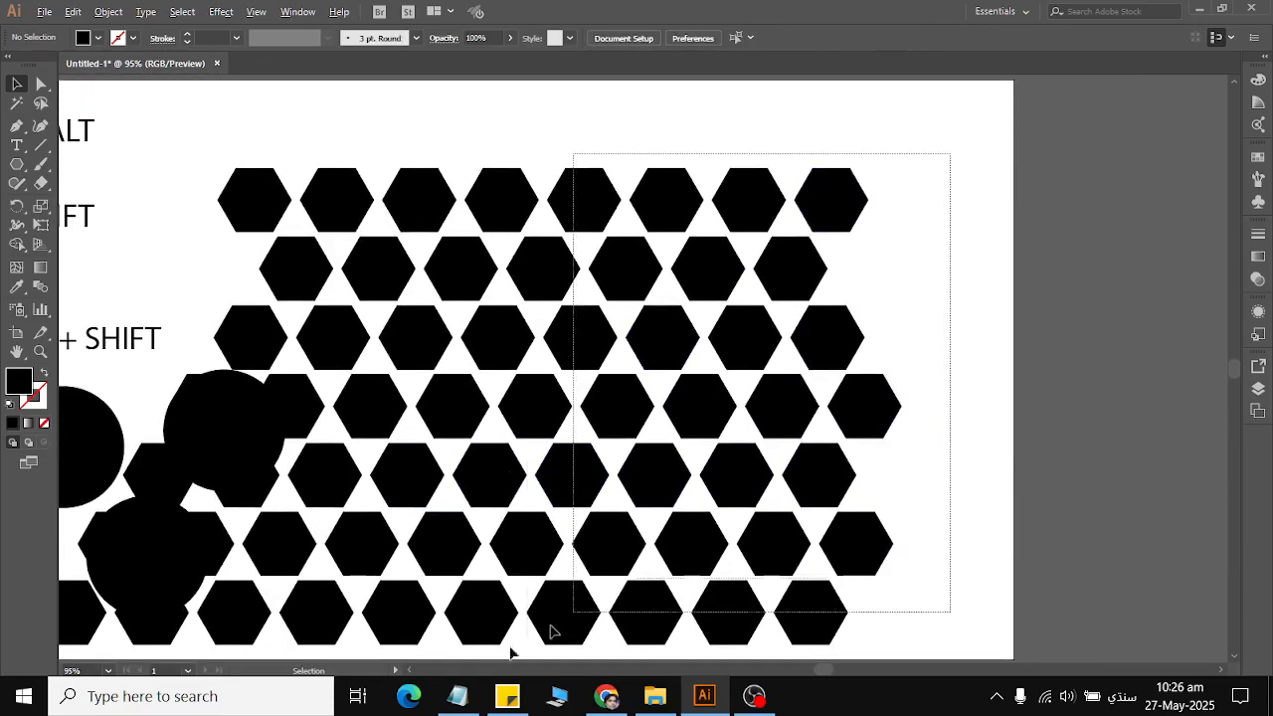
scroll(554, 624, down, 4)
scroll(259, 583, down, 2)
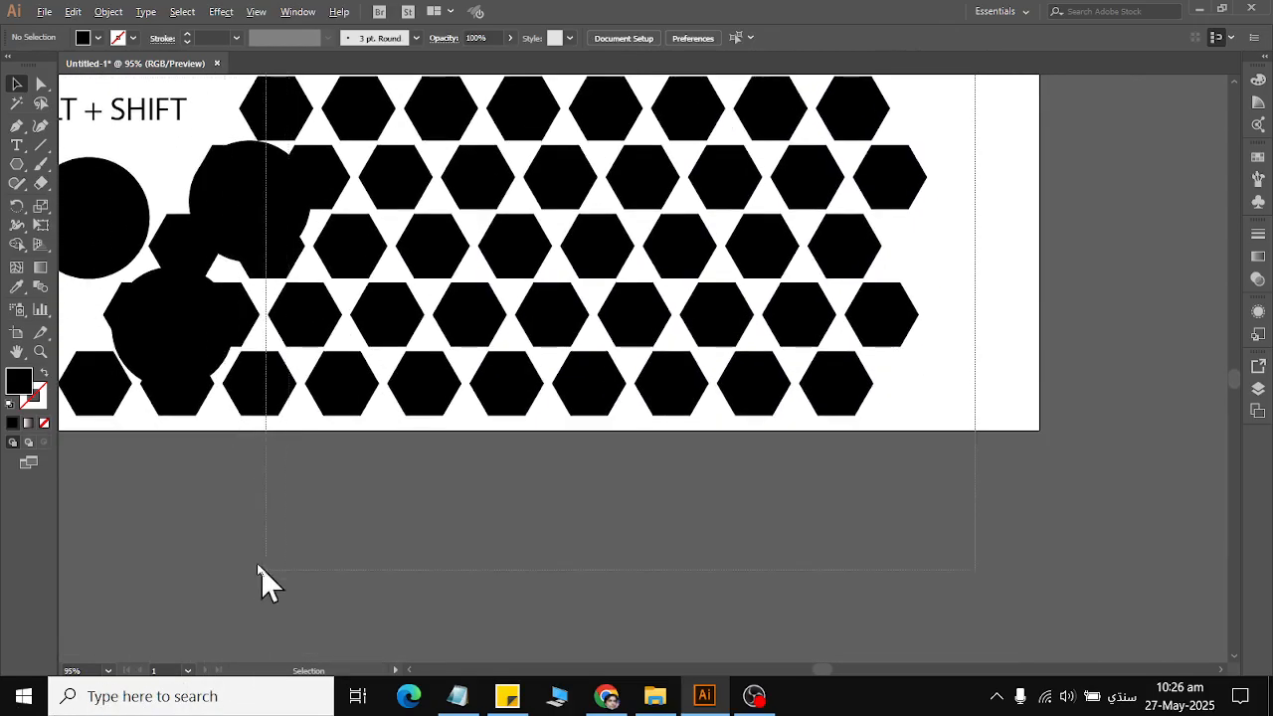
key(ctrl+a)
key(Delete)
scroll(258, 546, up, 2)
scroll(299, 438, up, 2)
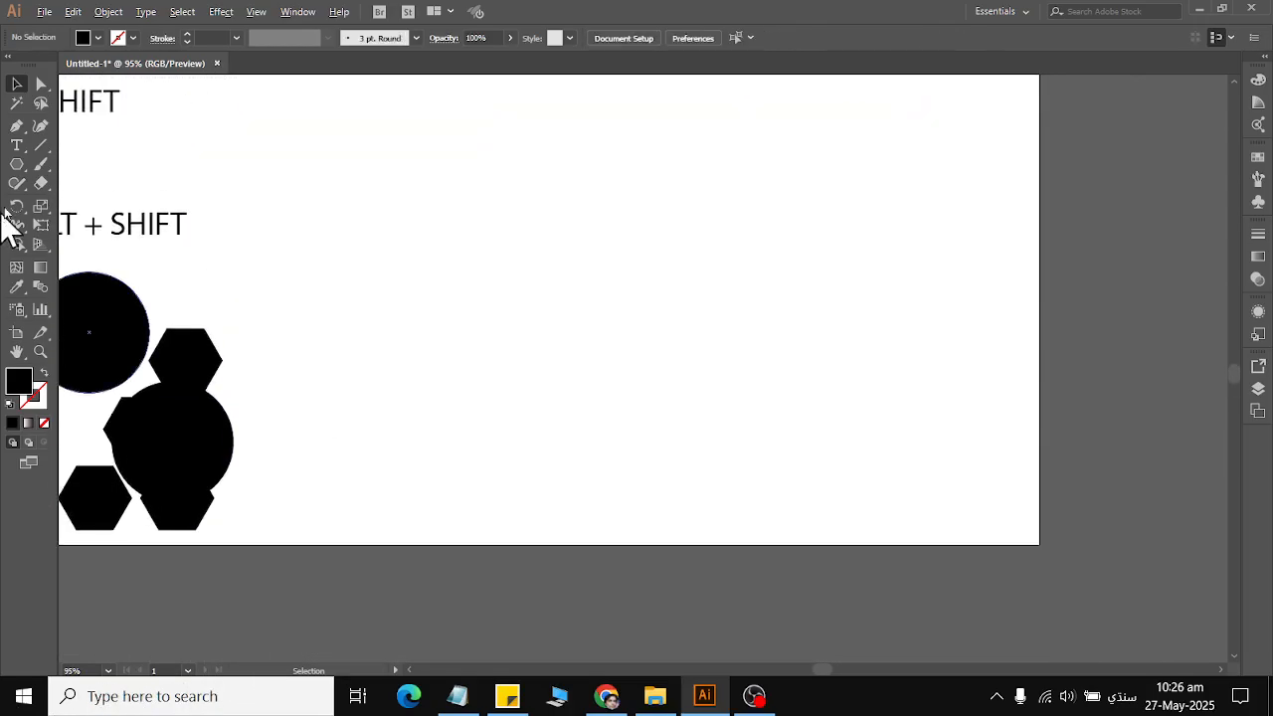
Step: Create a 12-sided polygon with a radius of 49.0748 px in the empty middle of the artboard
click(17, 164)
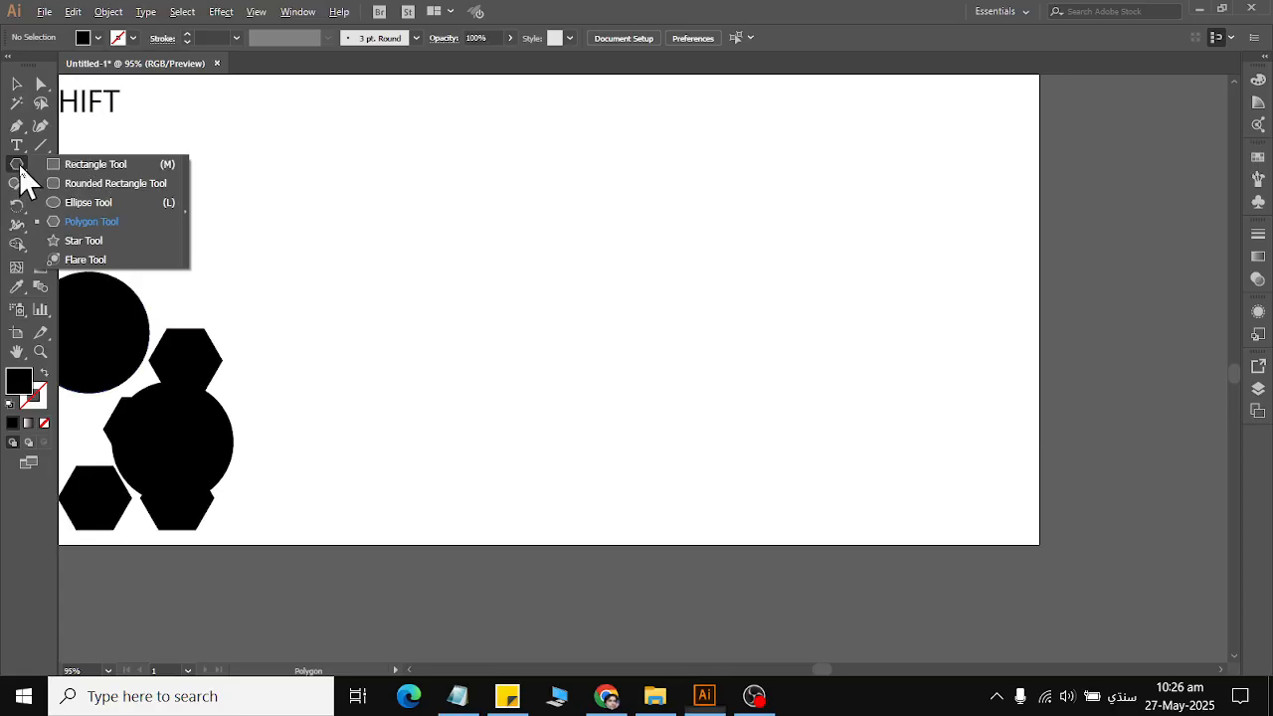
click(87, 221)
click(648, 242)
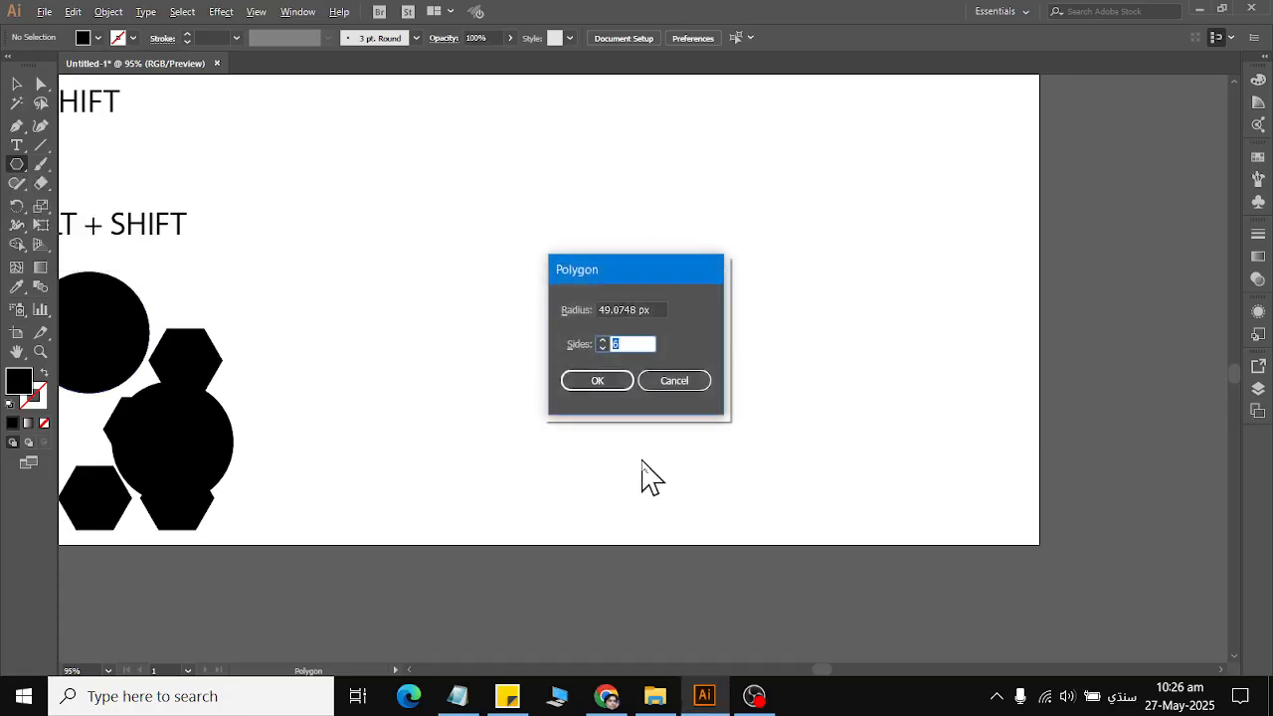
text(12)
click(597, 381)
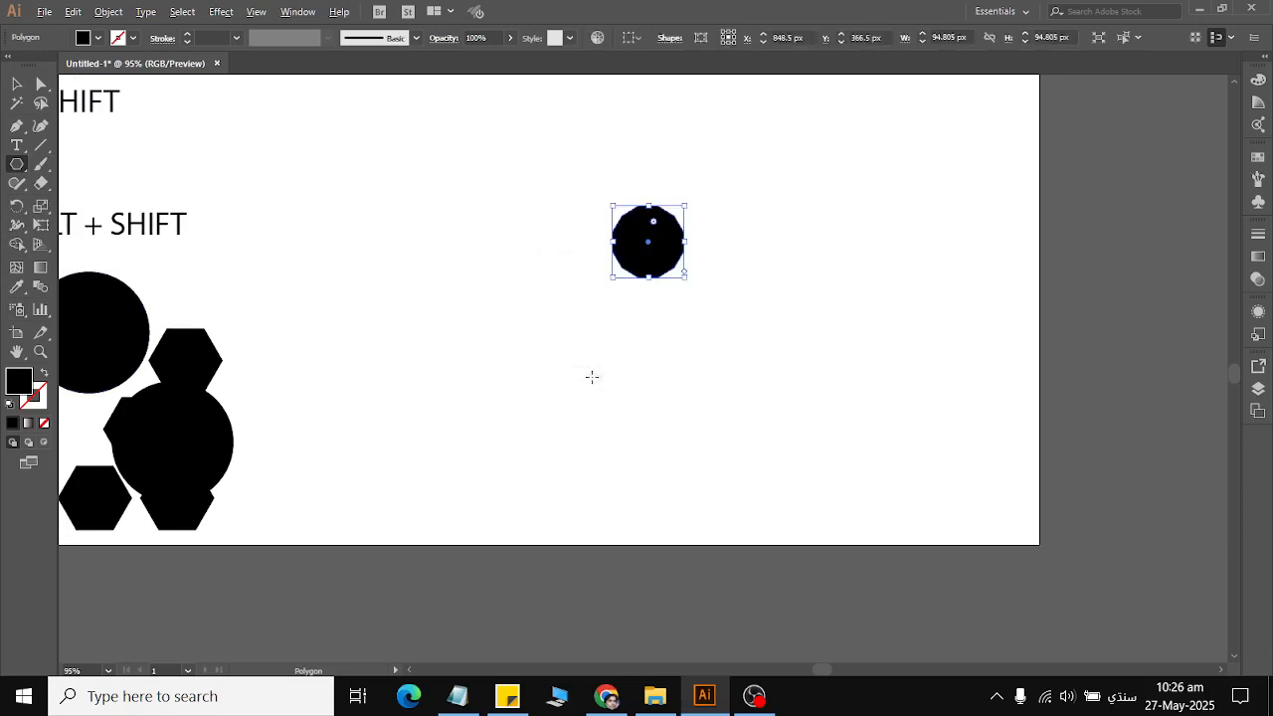
Step: Slightly round the corners of the 12-sided polygon and draw a tiny polygon about 4.3 px wide to its upper right
scroll(622, 236, up, 6)
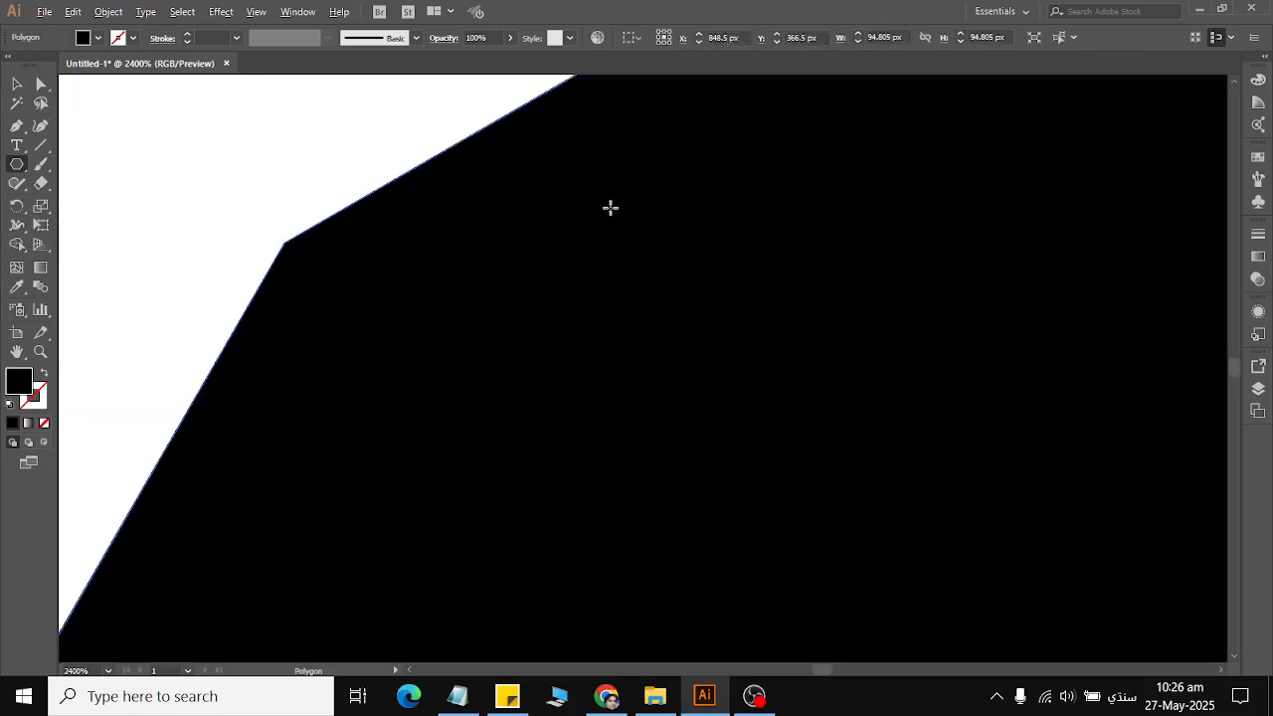
scroll(606, 207, down, 2)
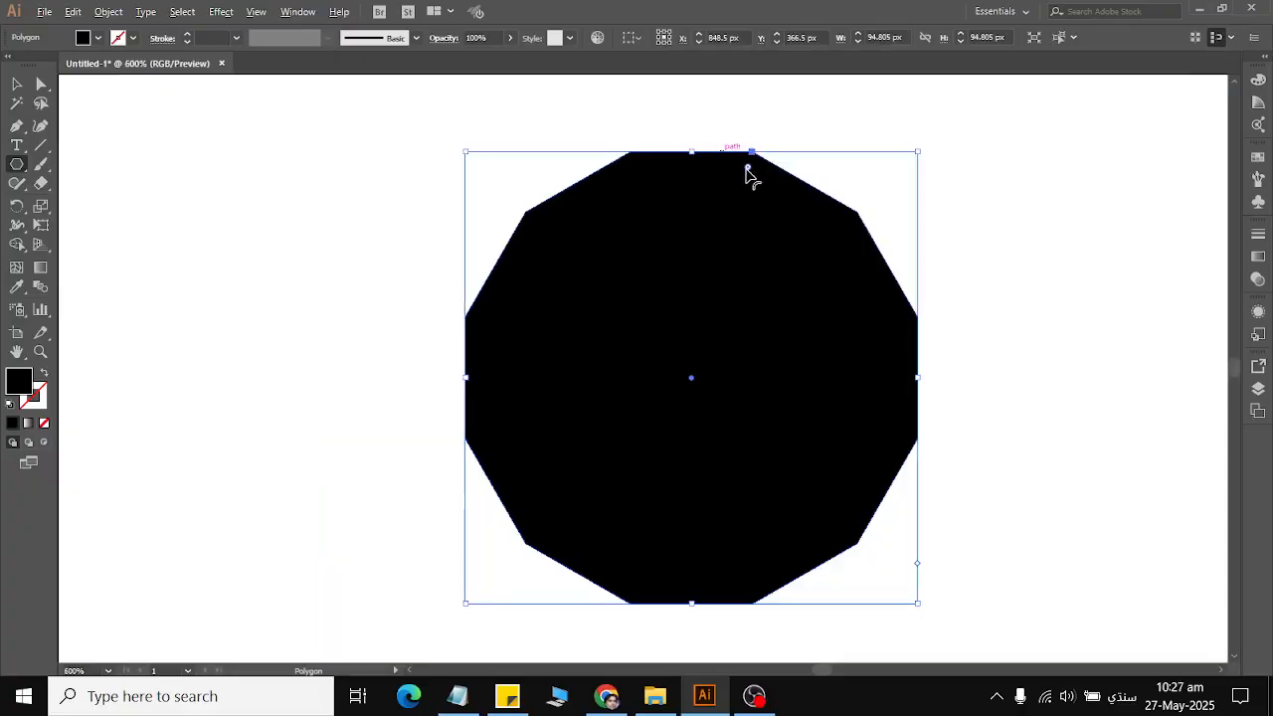
drag(749, 171, 751, 214)
drag(1013, 179, 1025, 185)
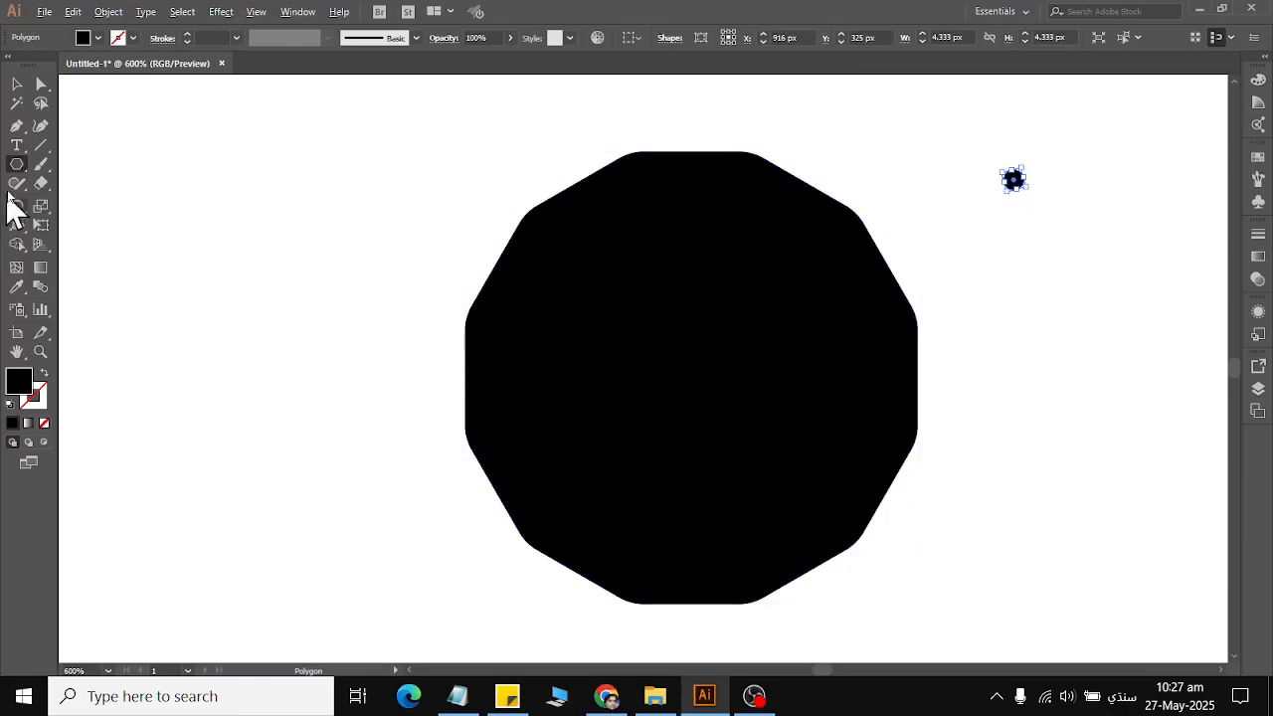
Step: Create a seven-pointed star with radii of 25 px and 50 px to the left of the 12-sided polygon
click(15, 168)
click(79, 240)
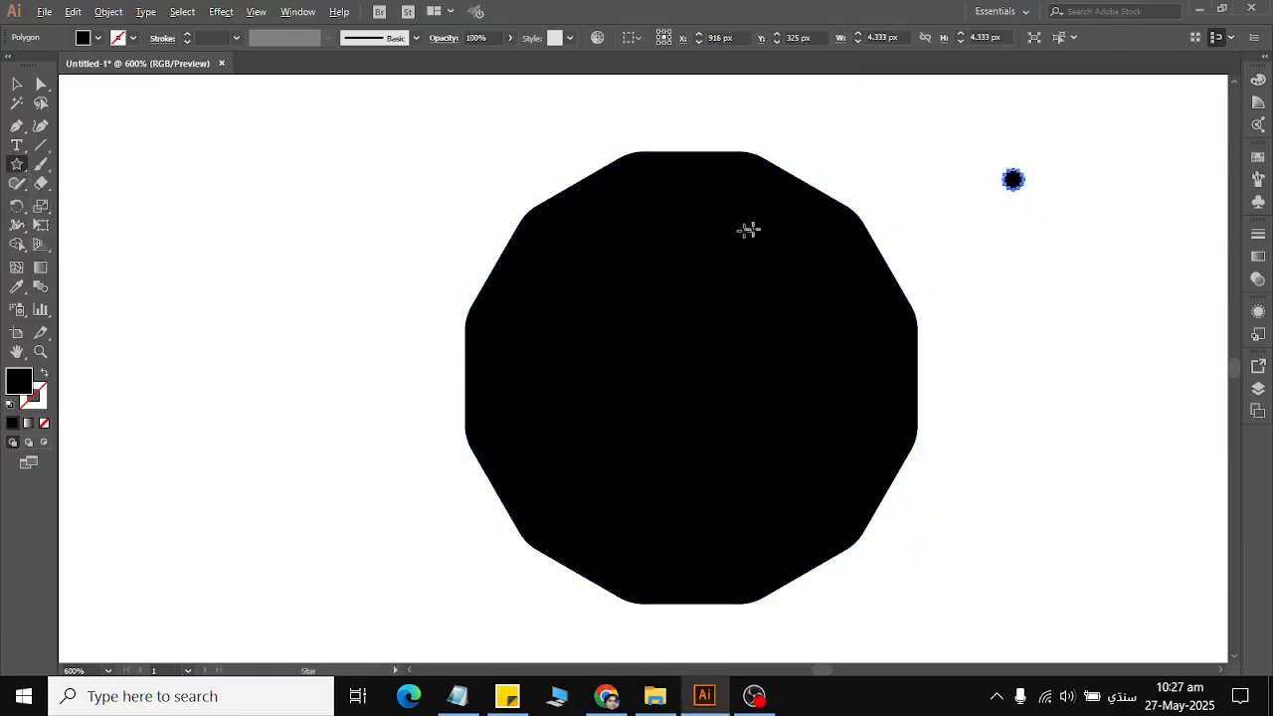
click(180, 231)
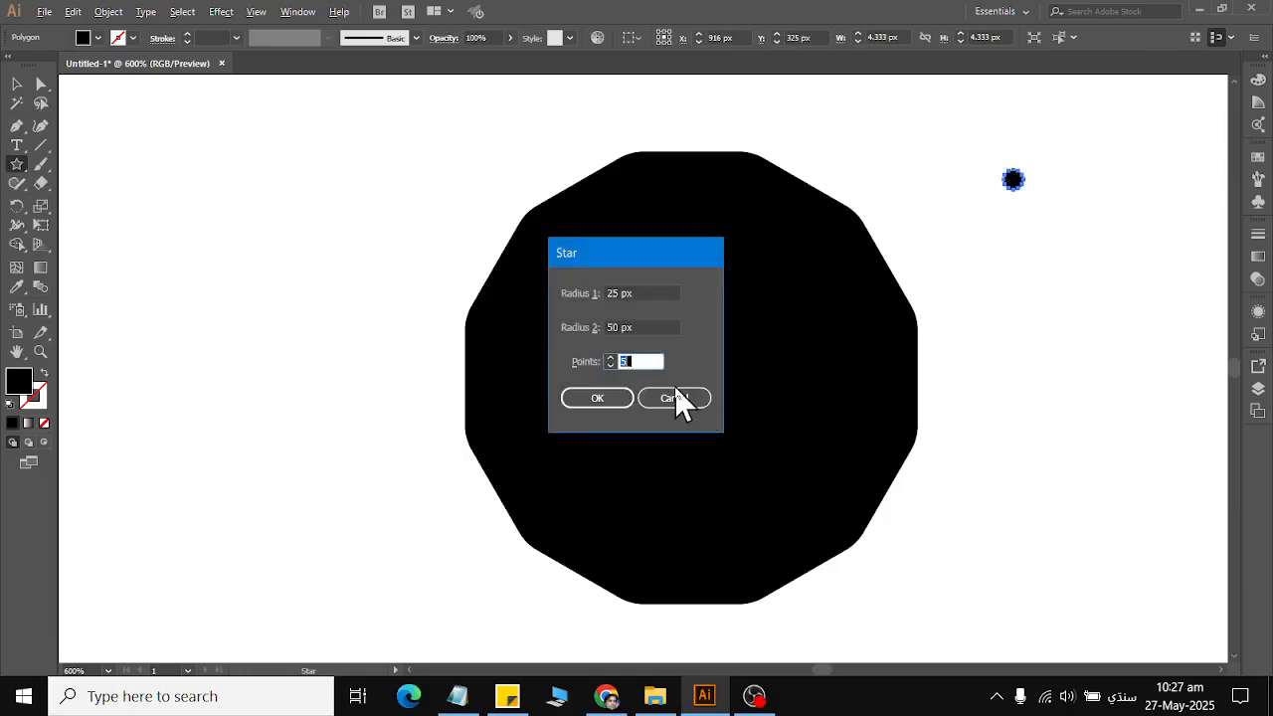
text(7)
click(595, 399)
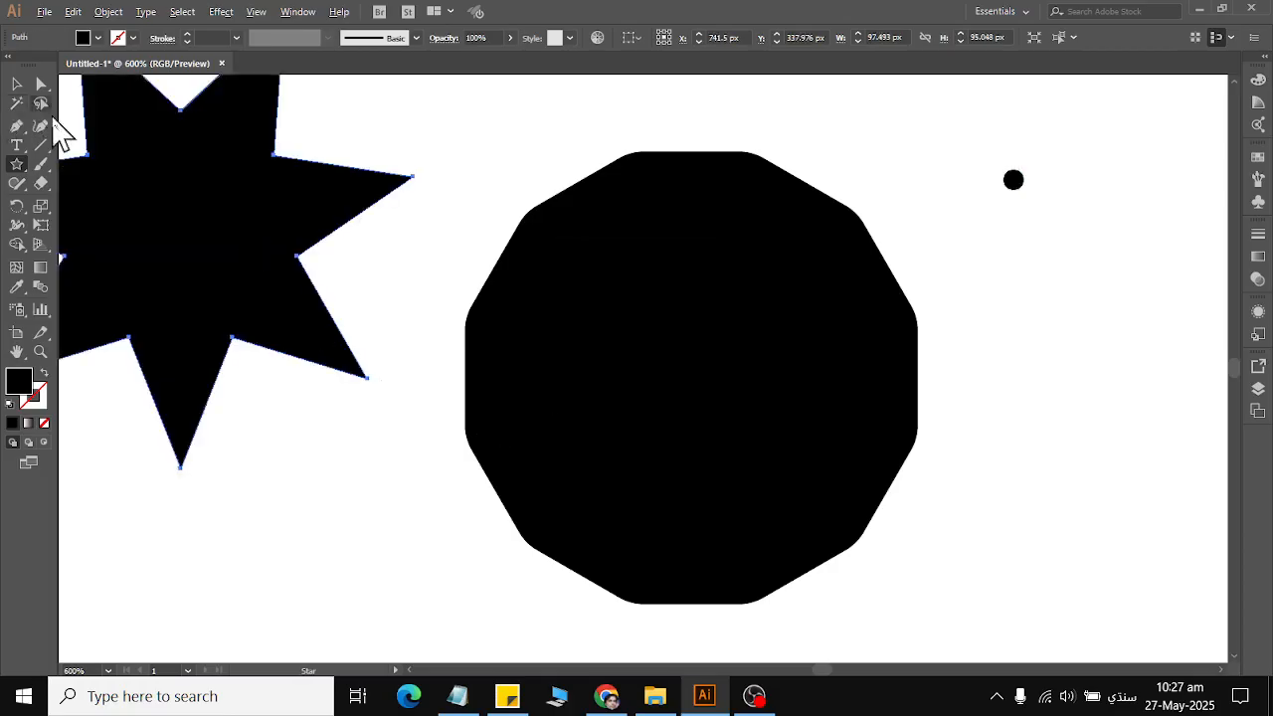
Step: Move the 12-sided polygon onto the artboard's right edge and the star up and left into the open upper area
click(17, 85)
drag(194, 239, 291, 434)
scroll(318, 434, down, 2)
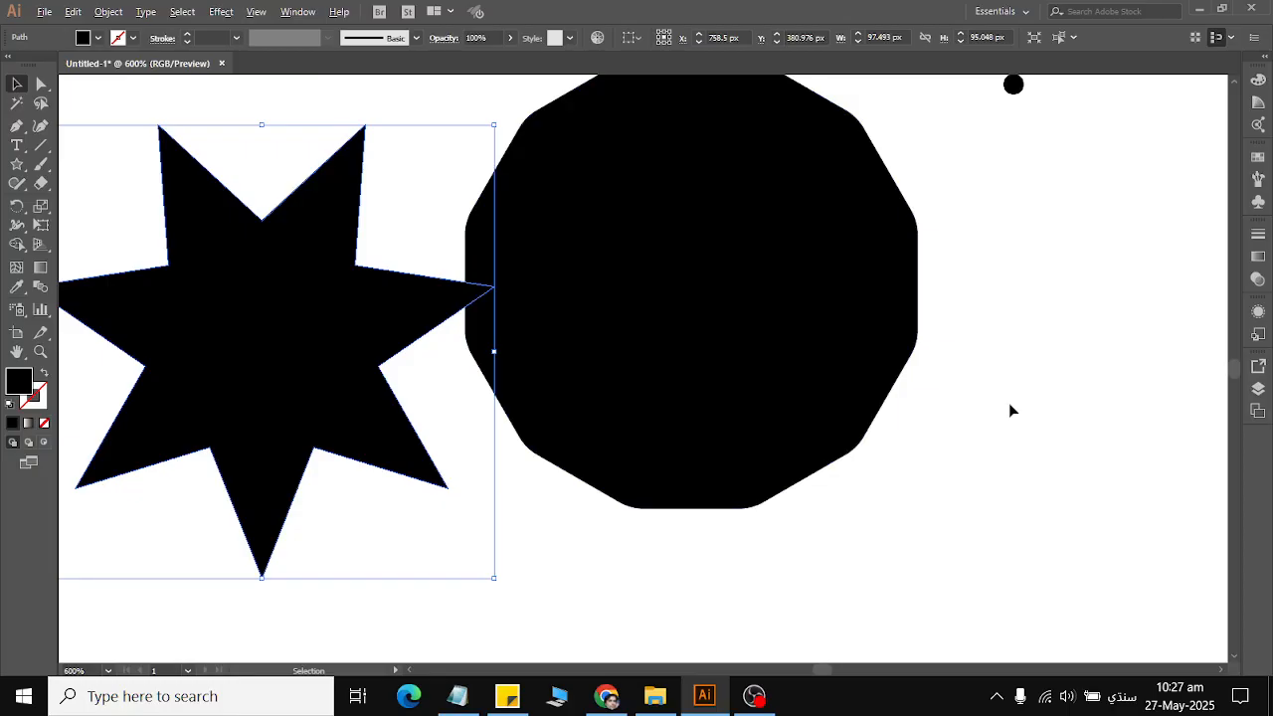
scroll(690, 304, down, 7)
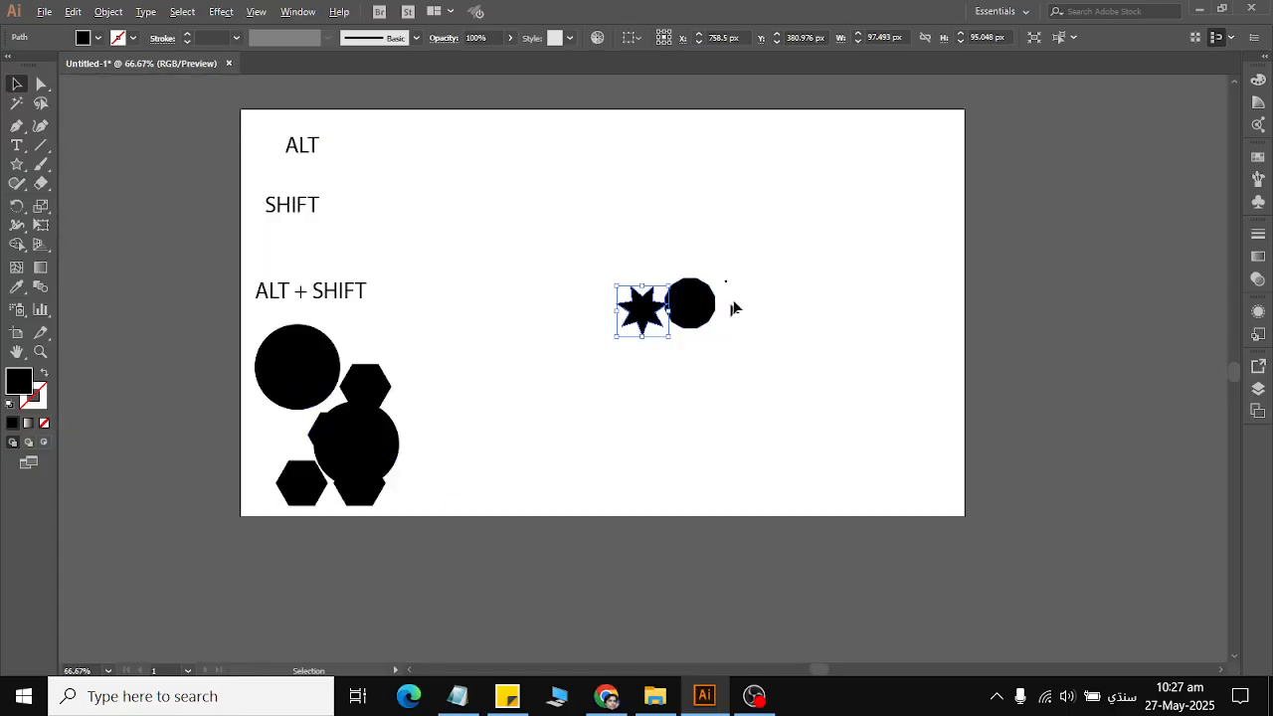
drag(706, 314, 991, 322)
drag(645, 322, 647, 240)
scroll(458, 256, up, 2)
click(648, 366)
Step: Copy the star 101 px horizontally to the right and repeat the duplication five times to form a row of seven
key(shift)
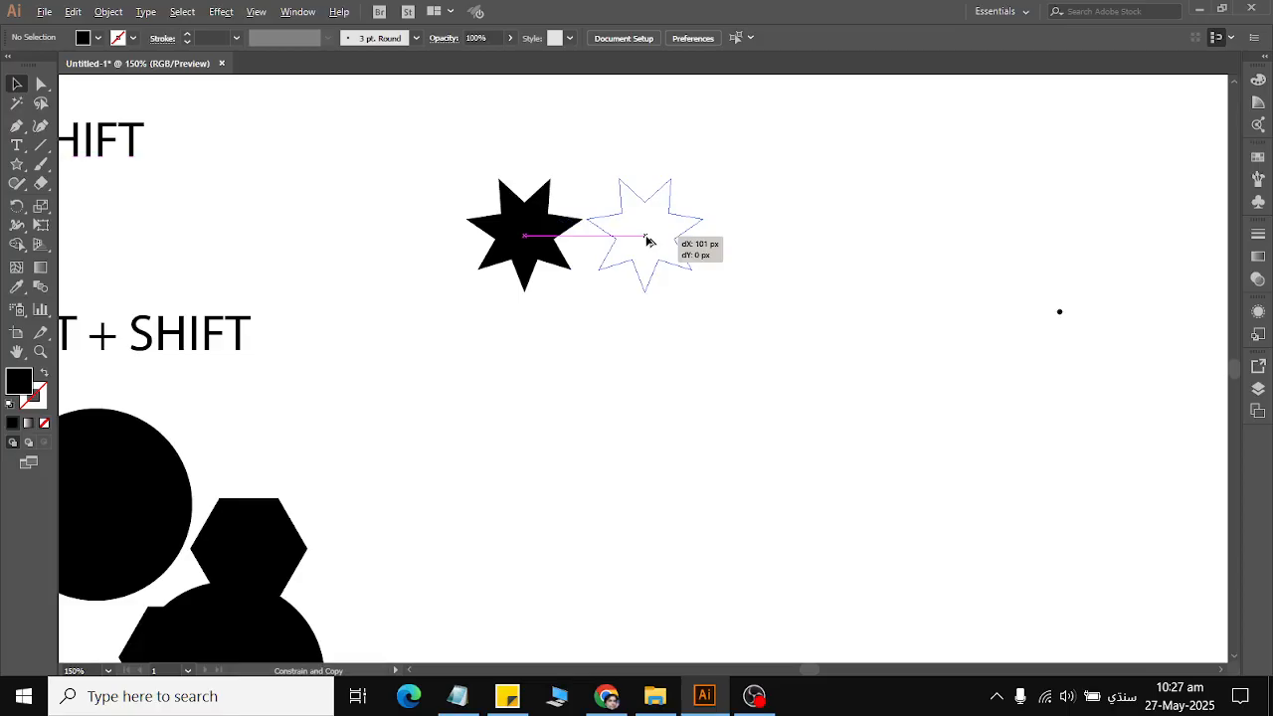
drag(647, 241, 646, 240)
key(ctrl+d)
key(ctrl+d)
key(ctrl+d)
key(ctrl+d)
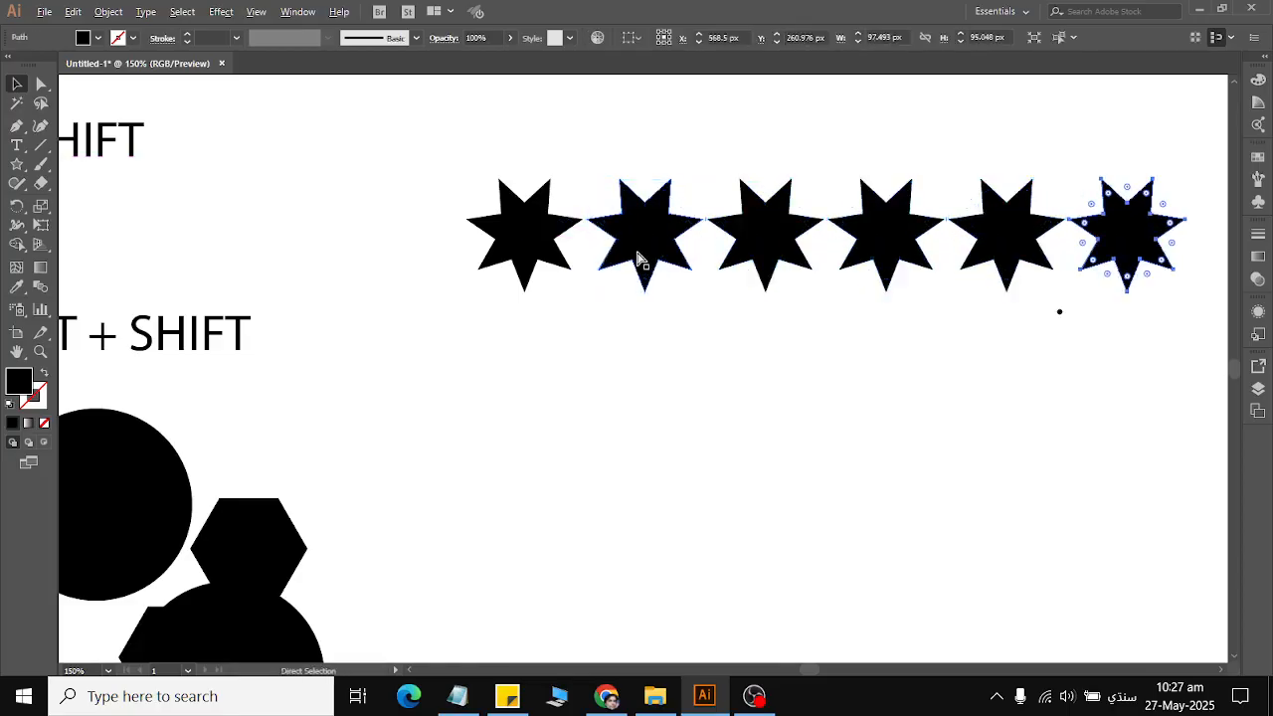
key(ctrl+d)
Step: Copy the row of seven stars, with the tiny polygon, straight down and repeat the duplication to make five interlocking rows
scroll(432, 213, down, 2)
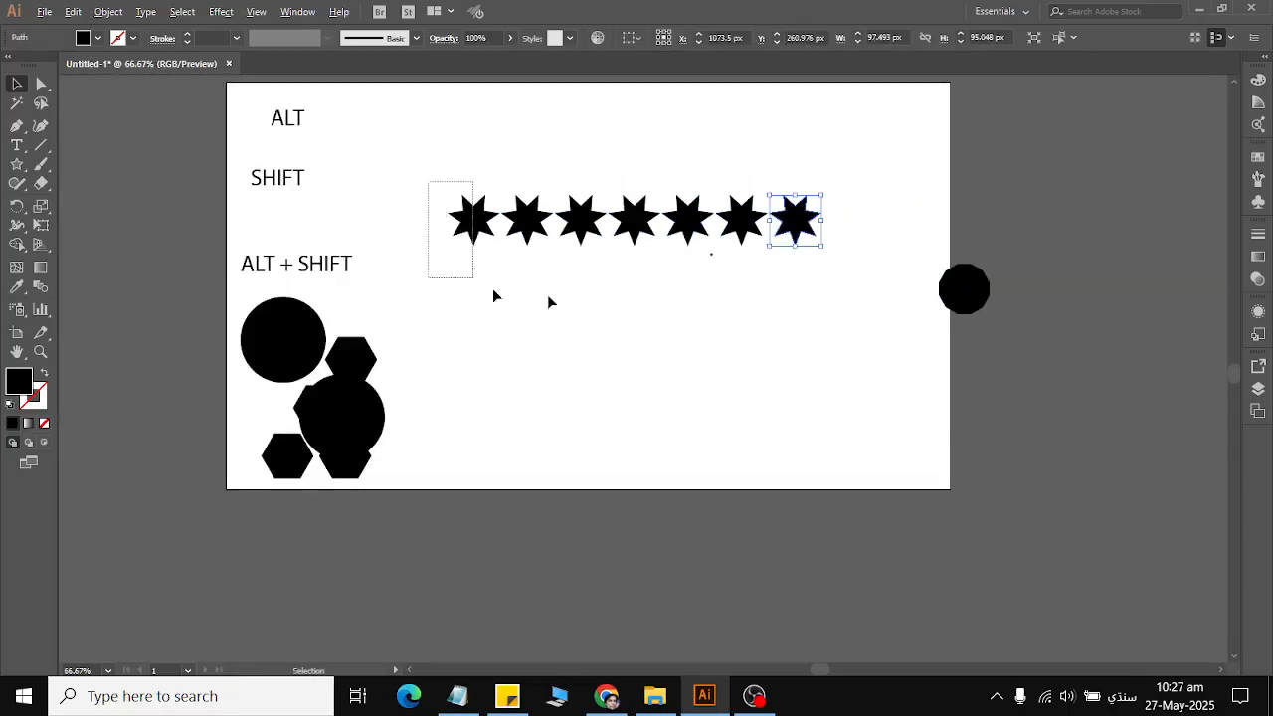
drag(548, 302, 752, 242)
scroll(706, 226, up, 4)
drag(545, 239, 634, 409)
key(ctrl+d)
key(ctrl+d)
scroll(670, 432, down, 1)
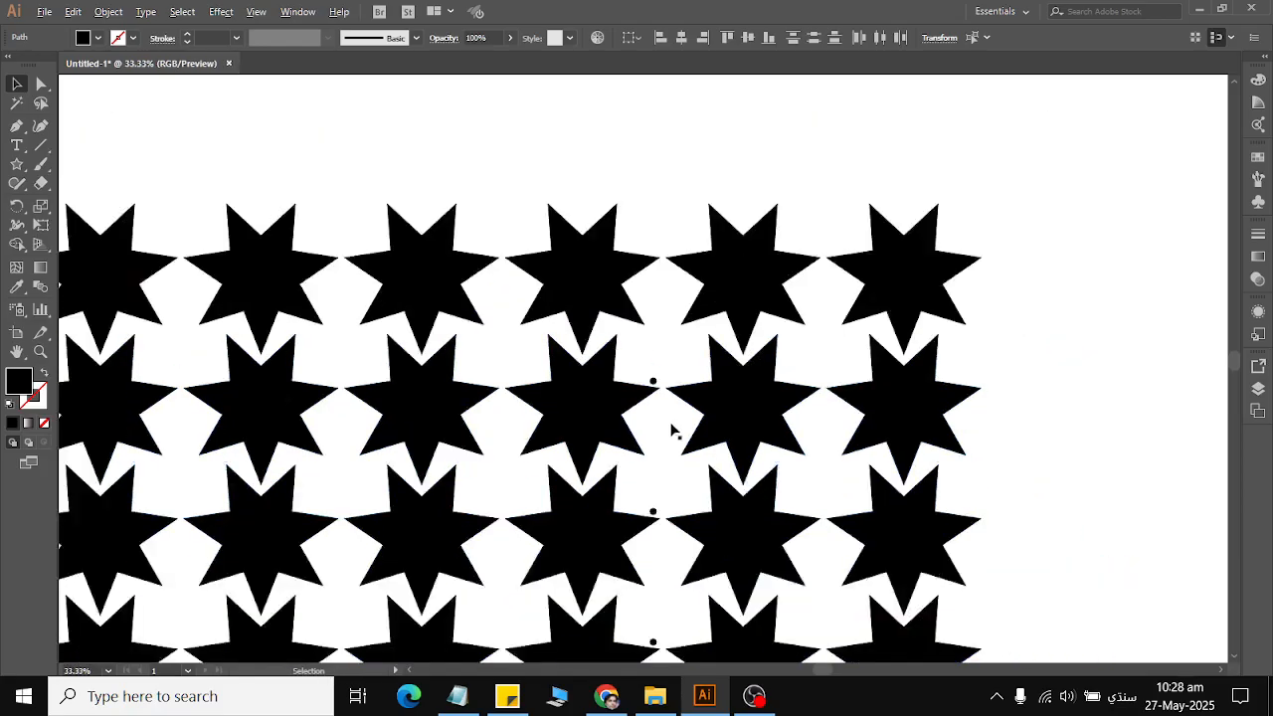
scroll(624, 562, up, 1)
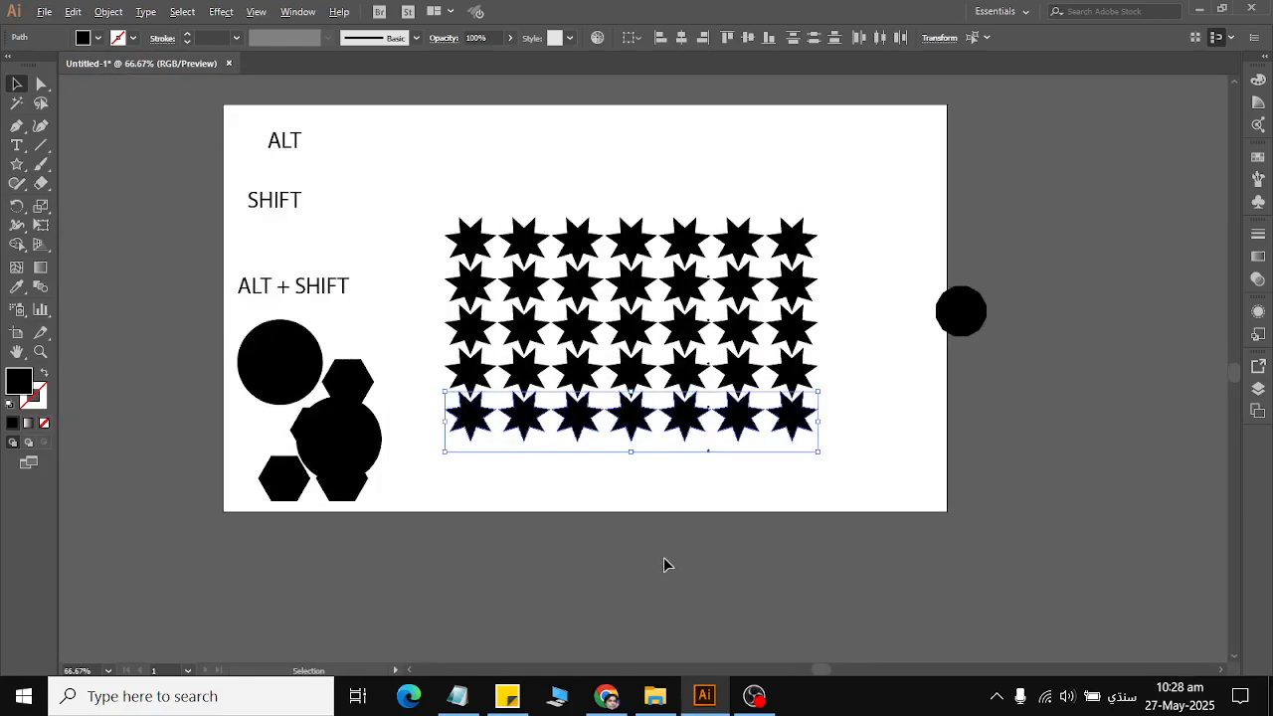
click(944, 456)
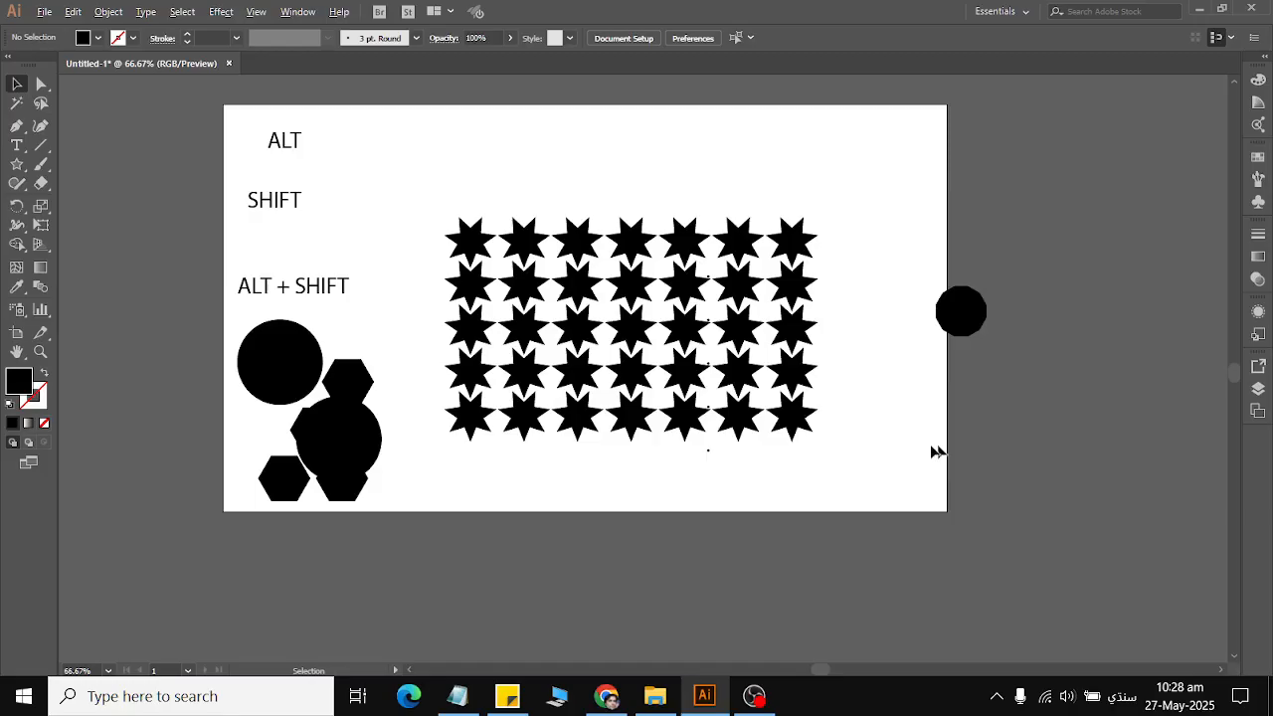
Step: Examine the star pattern as a whole and the lower-left star up close
scroll(716, 400, up, 5)
scroll(717, 400, down, 5)
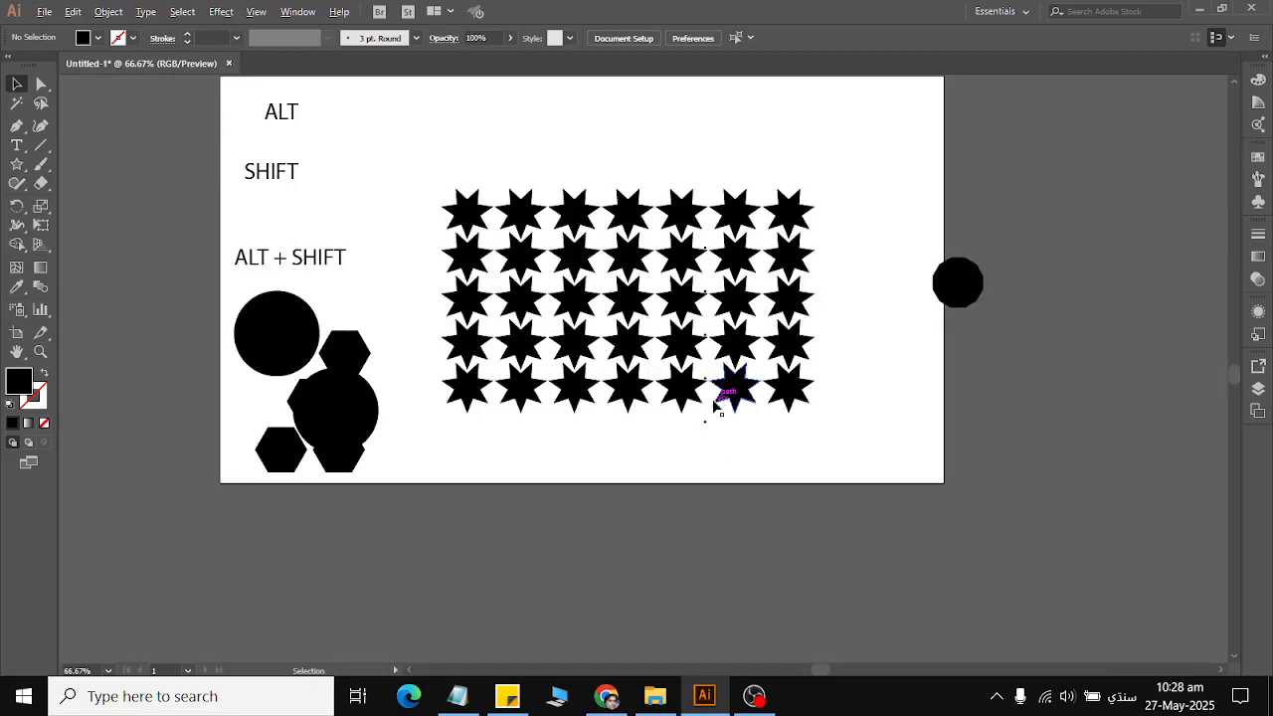
scroll(693, 408, down, 1)
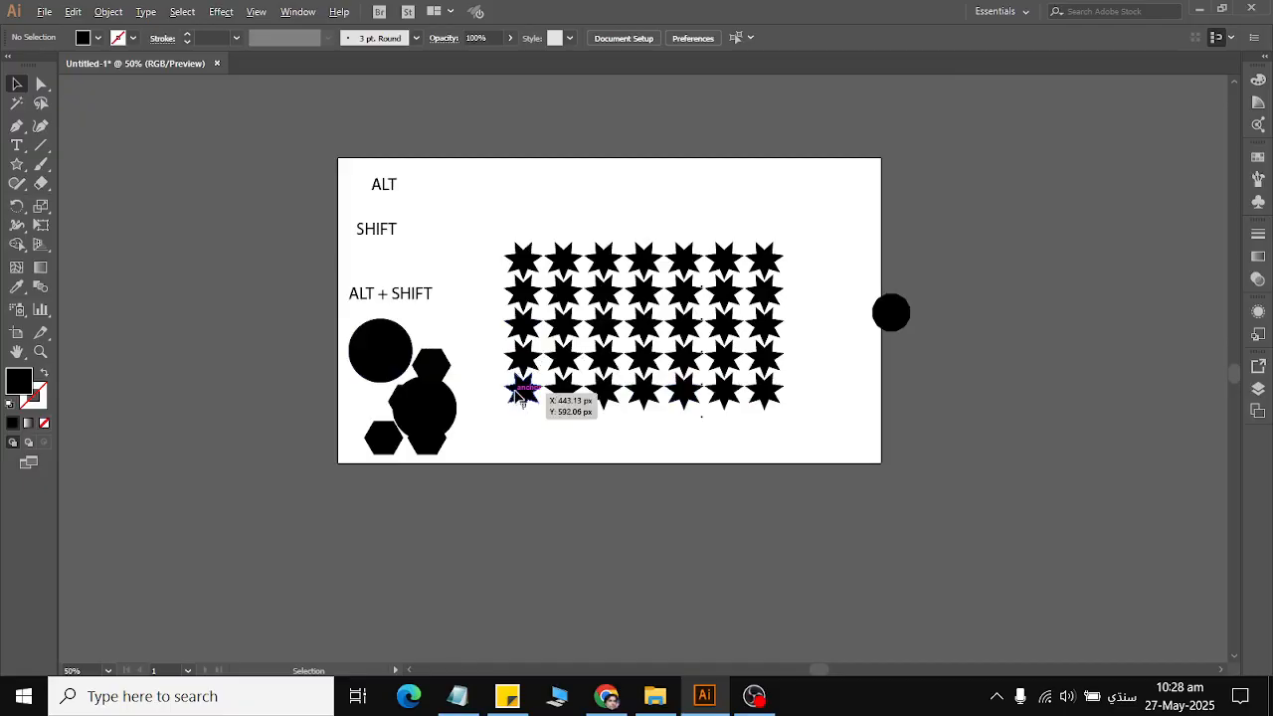
scroll(517, 396, up, 8)
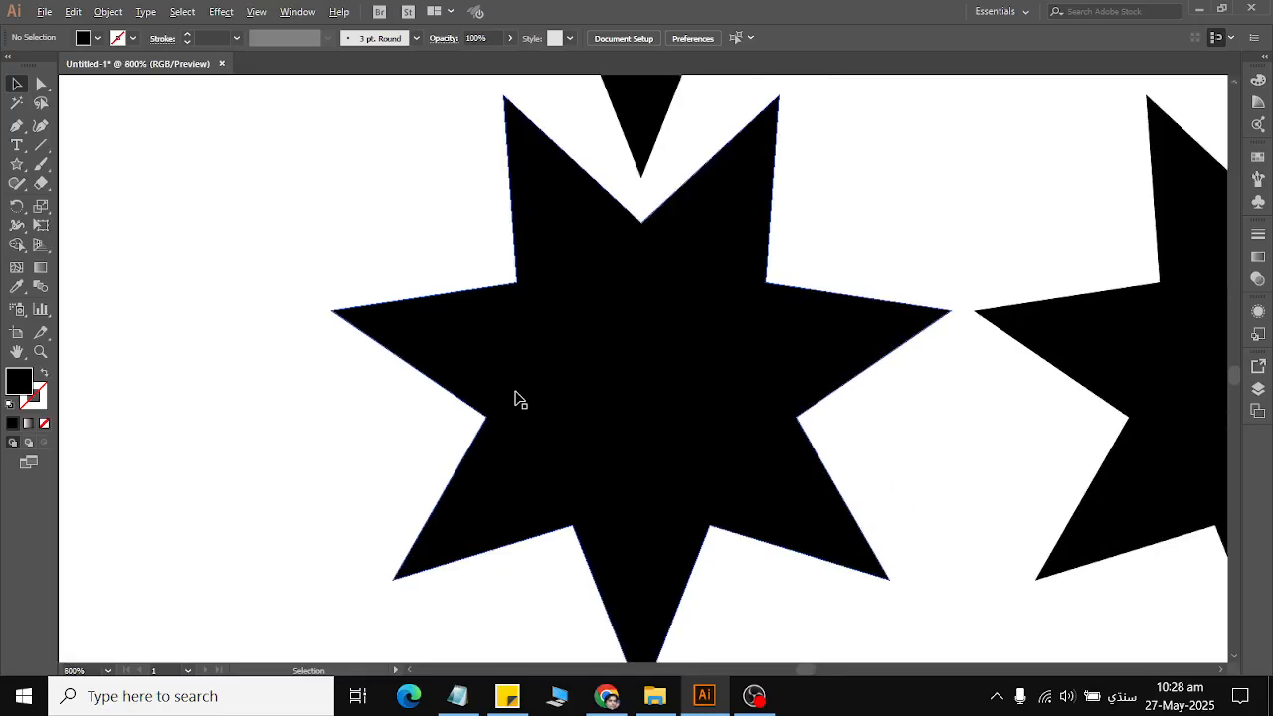
scroll(517, 398, down, 5)
scroll(517, 398, down, 4)
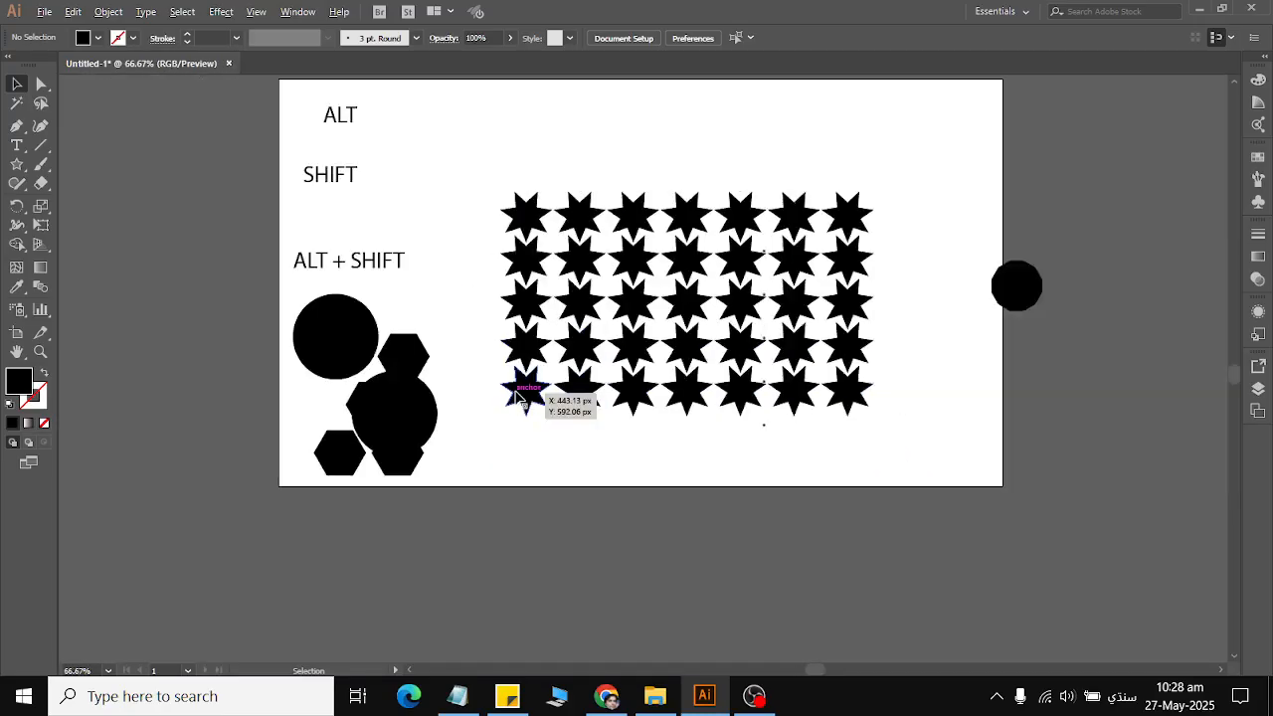
scroll(519, 398, up, 3)
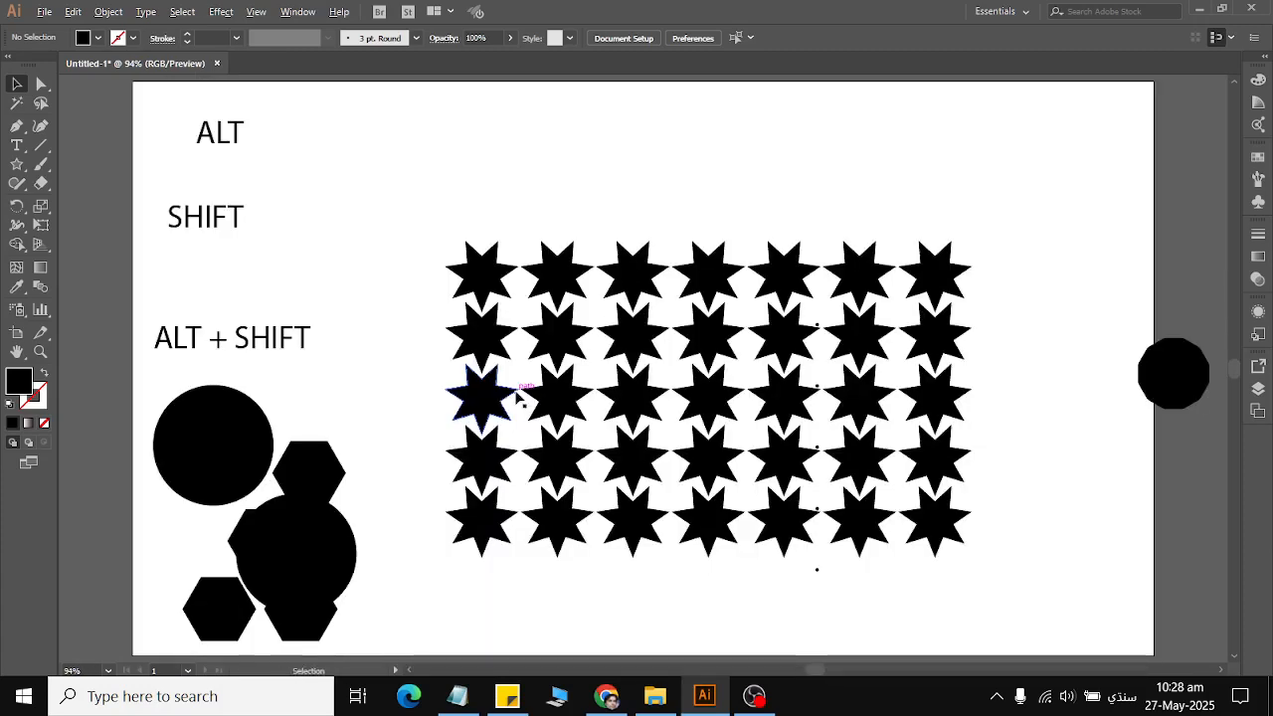
scroll(517, 398, up, 3)
scroll(517, 398, down, 5)
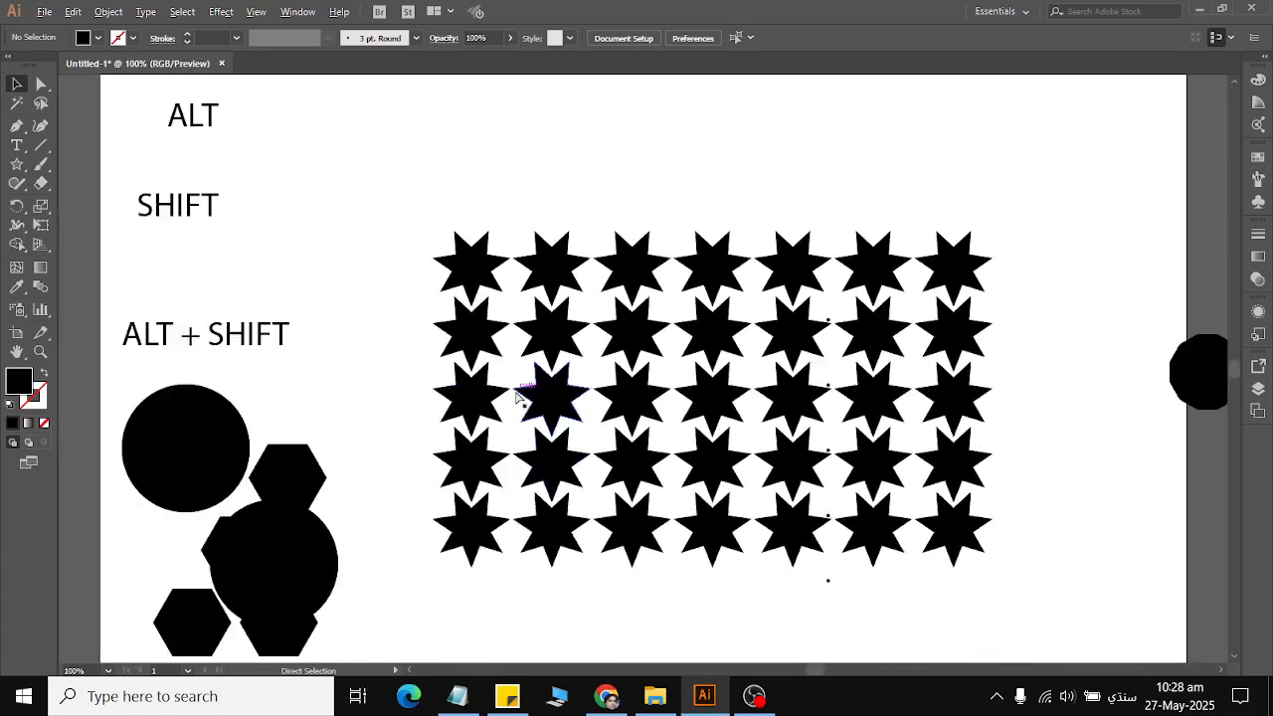
scroll(516, 396, up, 3)
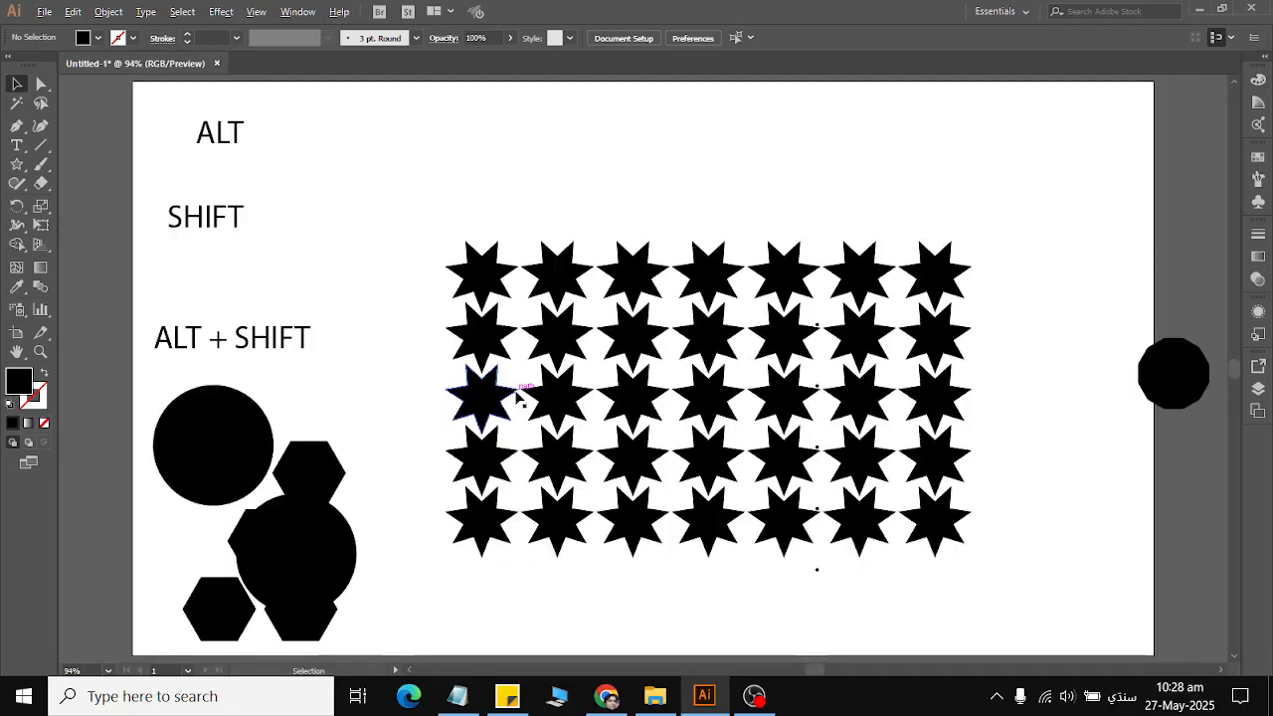